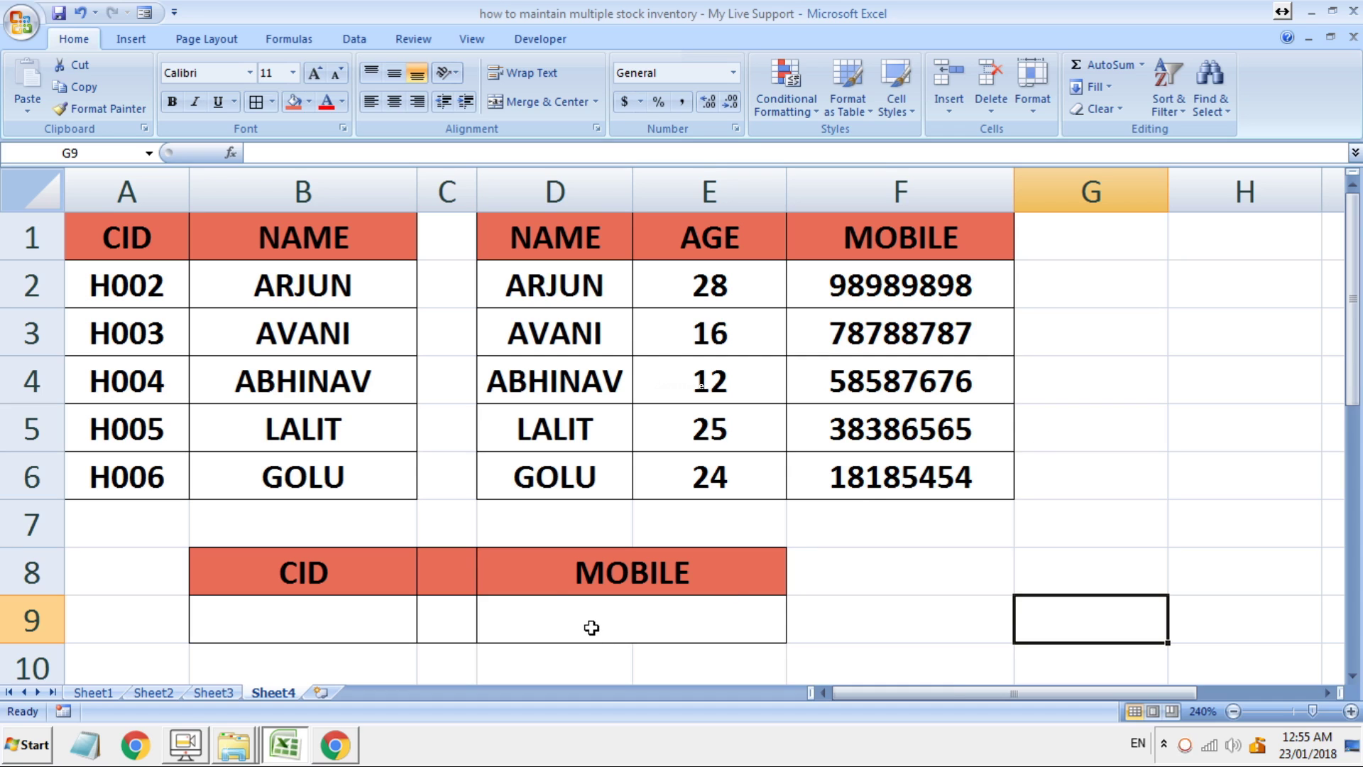
Step: Walk through the CID-name table and the name-age-mobile table, e.g. H002 ARJUN, age 28
click(337, 311)
click(622, 311)
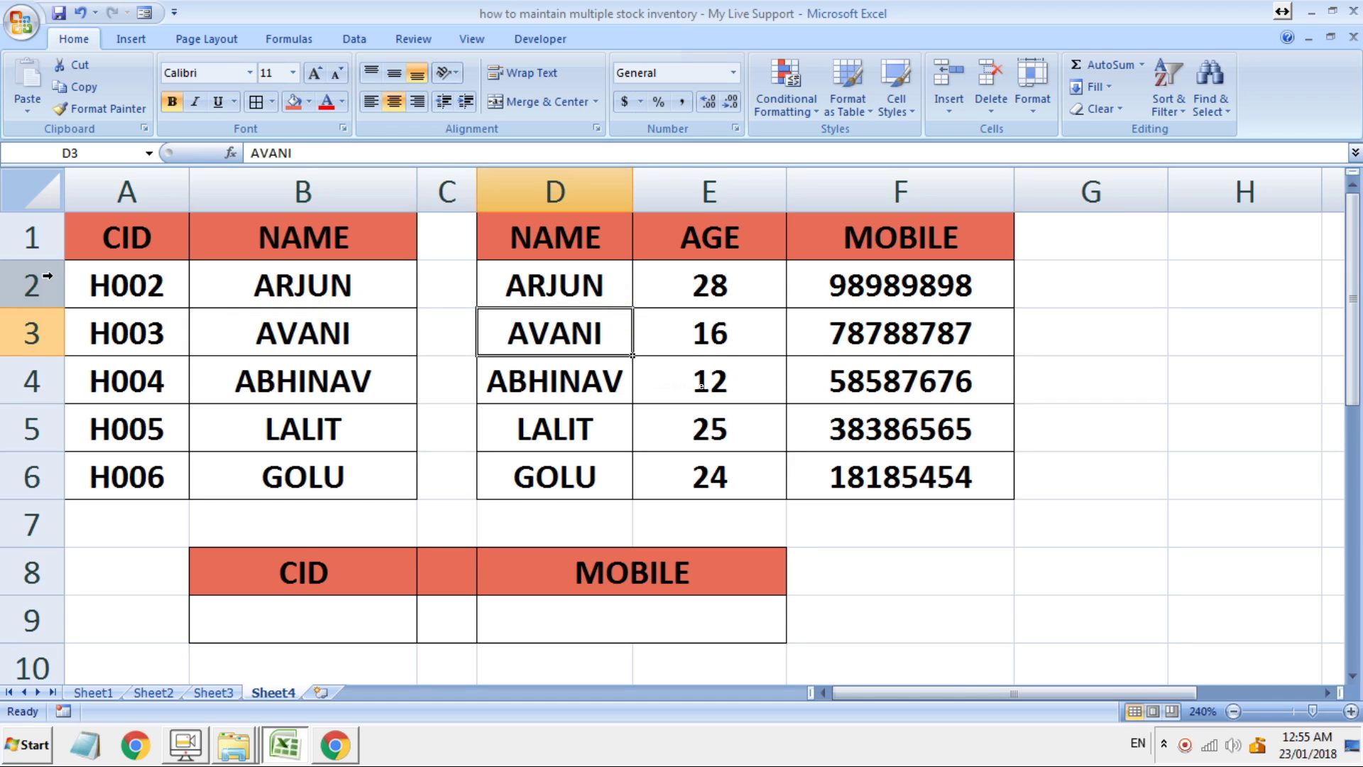
click(108, 281)
click(256, 285)
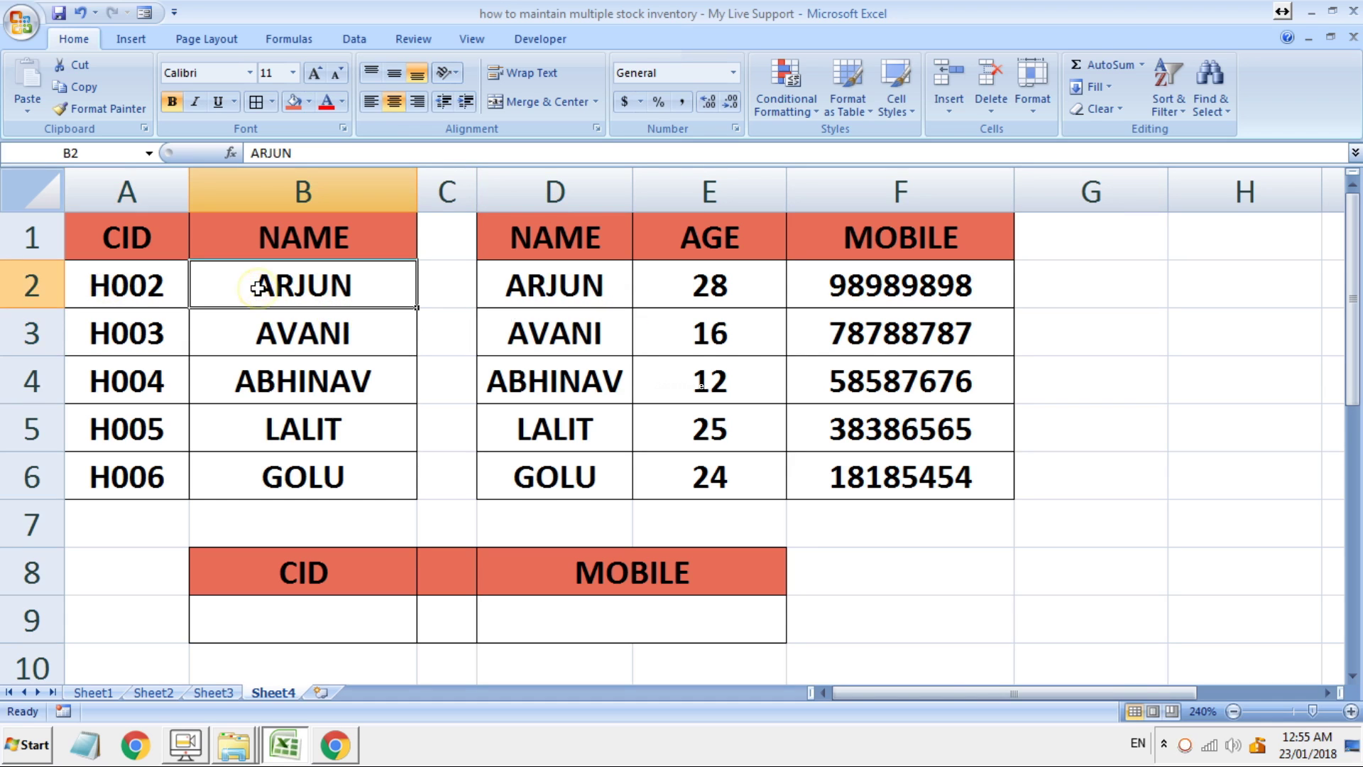
click(136, 285)
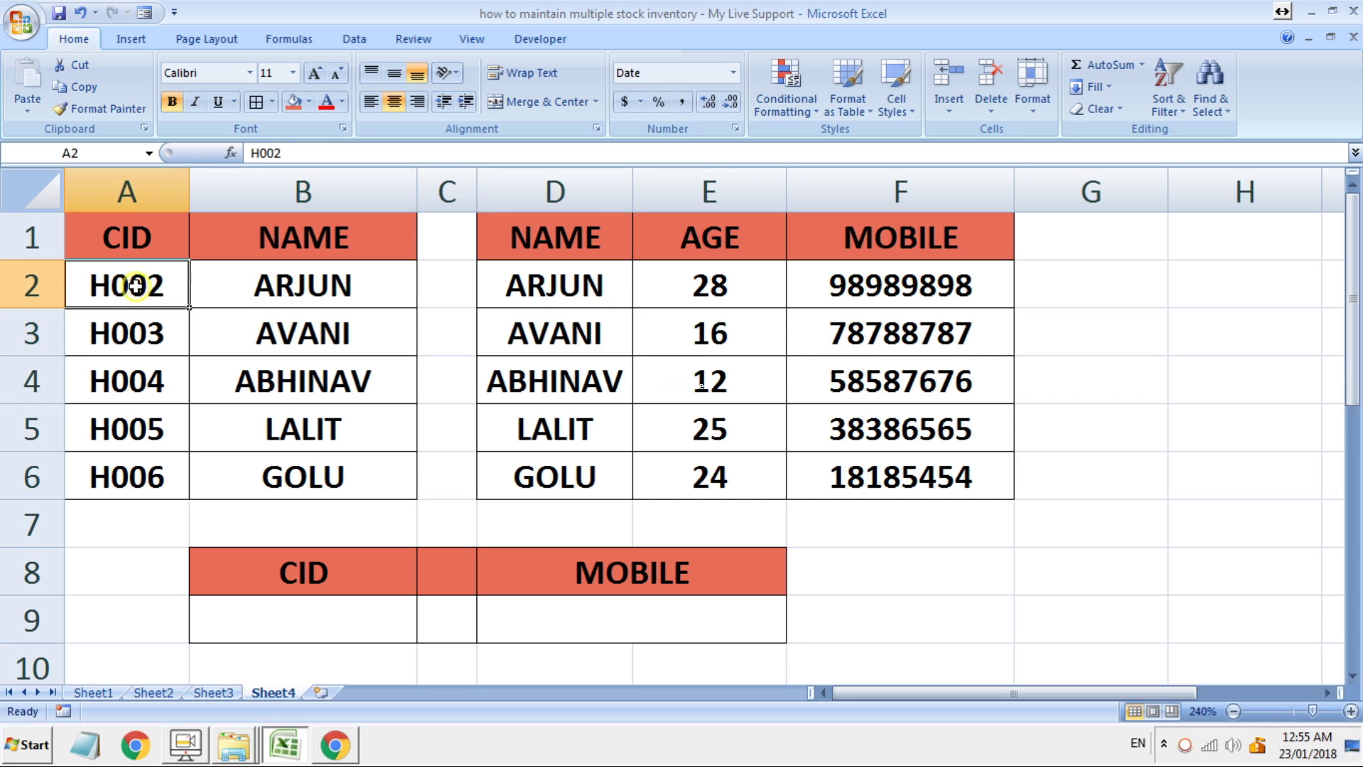
click(257, 284)
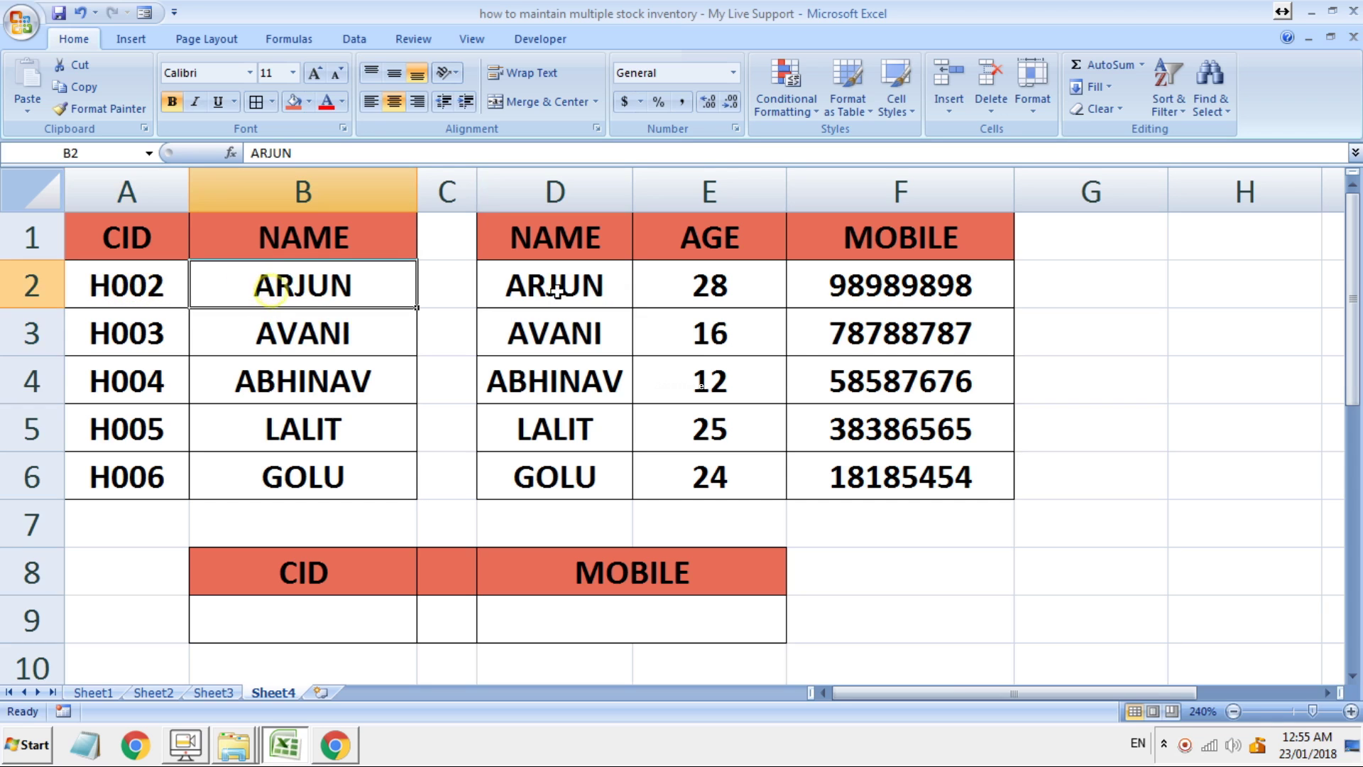
click(845, 284)
click(708, 286)
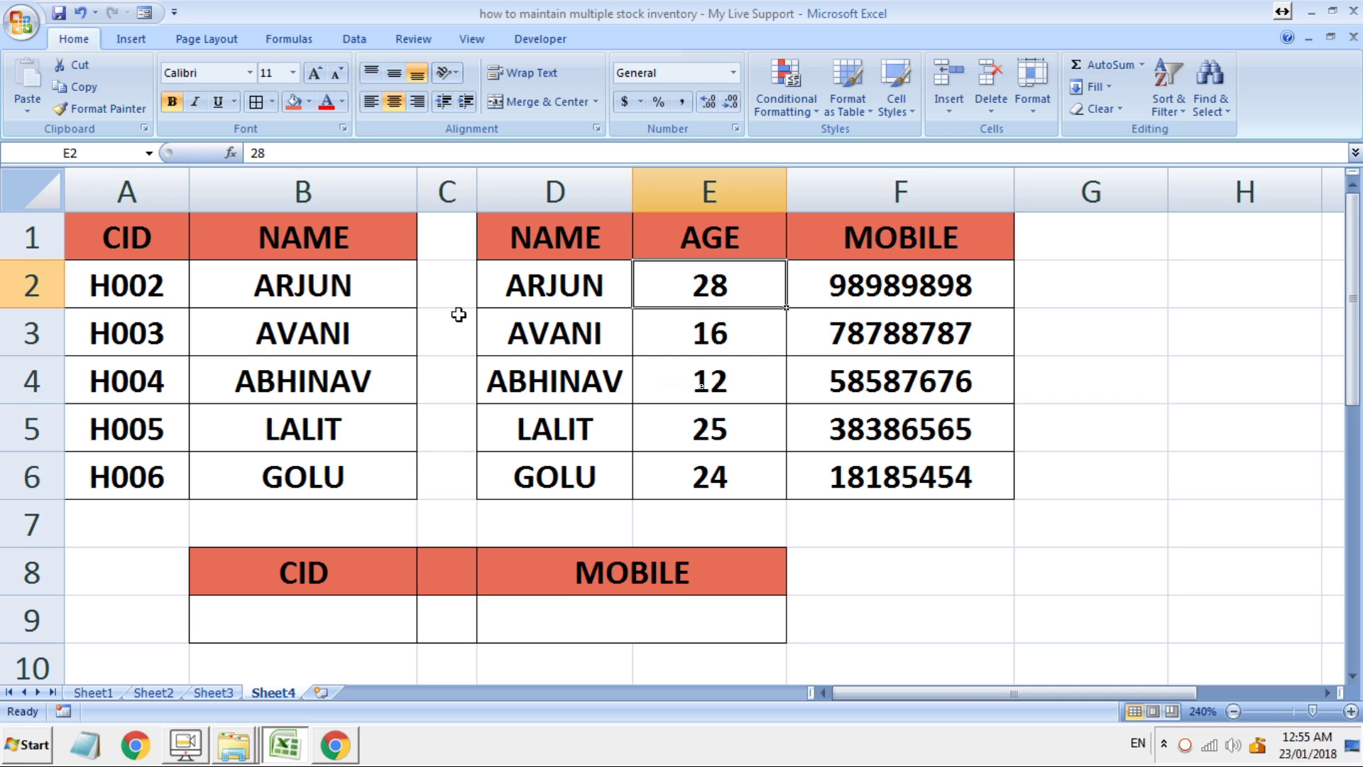
click(358, 294)
click(596, 291)
click(340, 292)
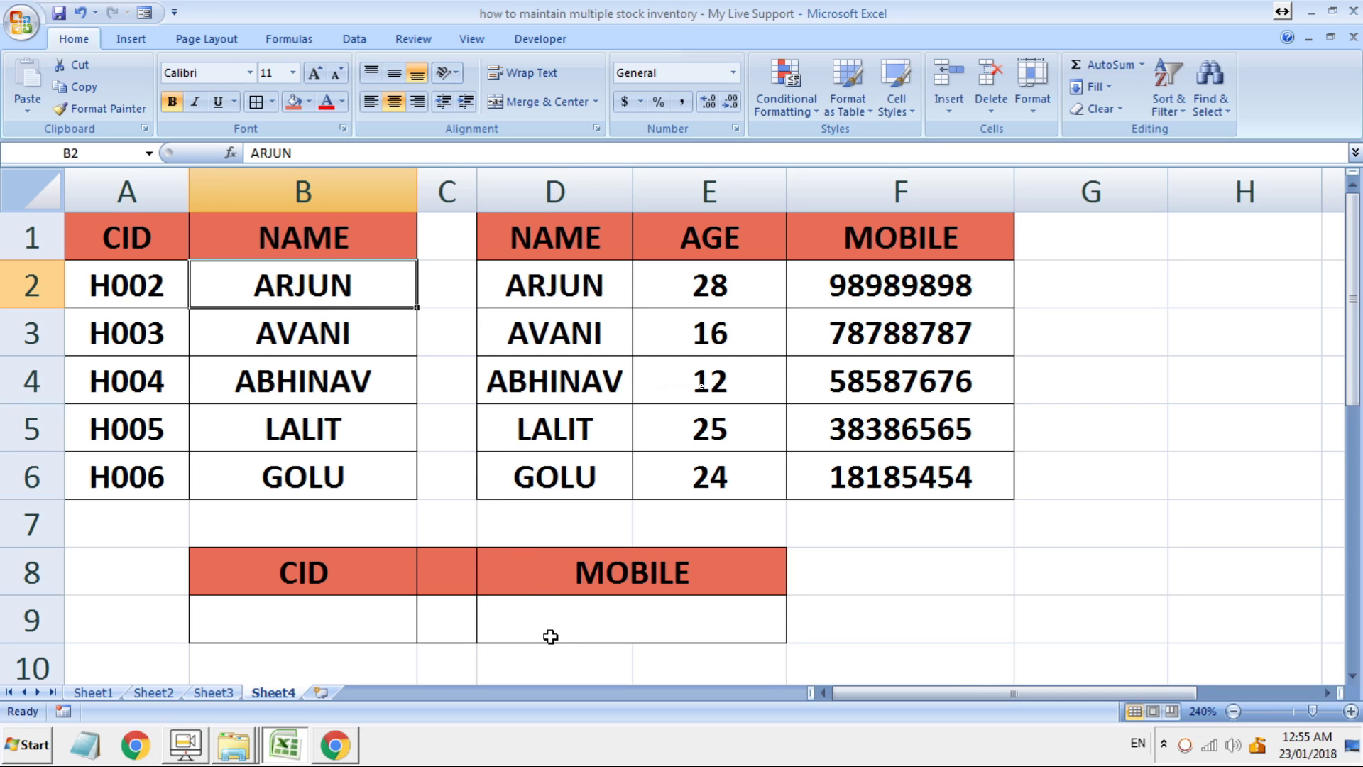
Step: Point out CID H003, the empty CID cell B9 and the result cell D9 under MOBILE
click(140, 317)
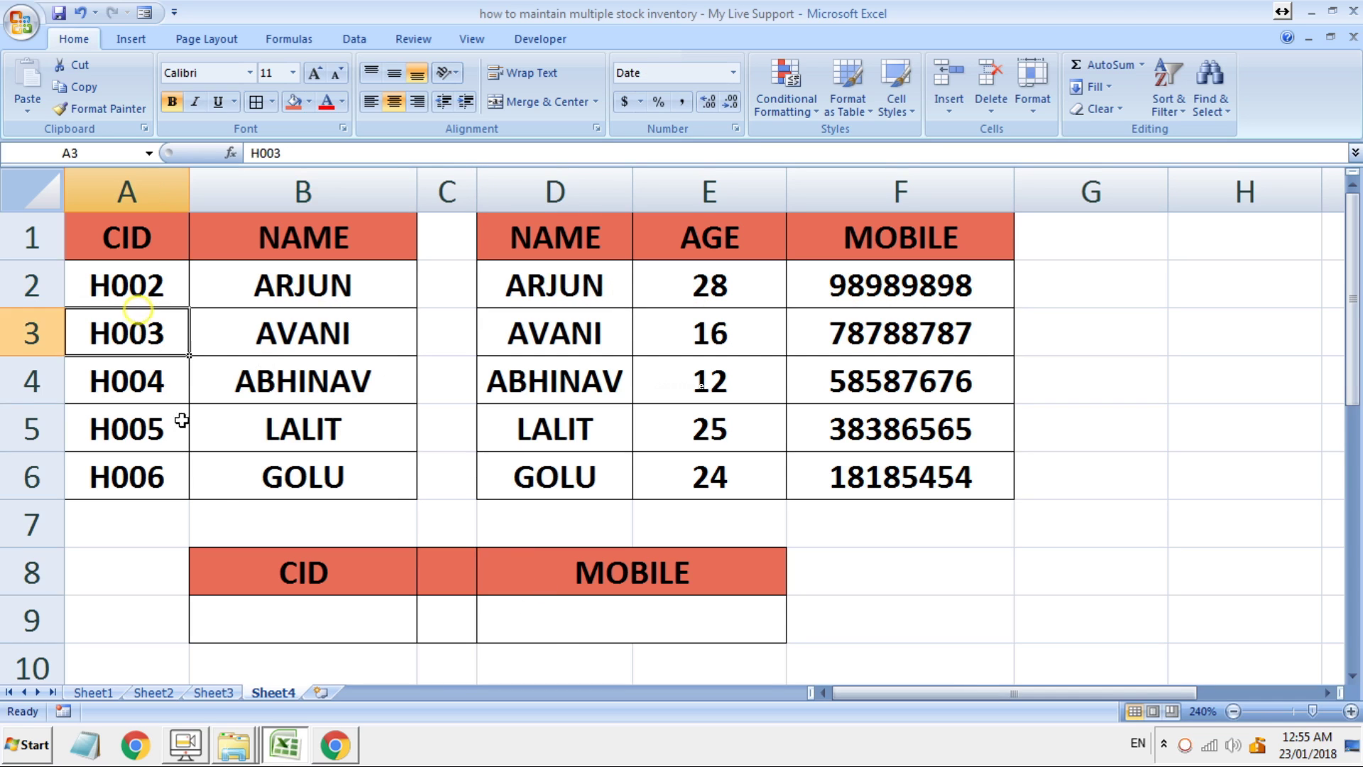
click(284, 607)
click(623, 612)
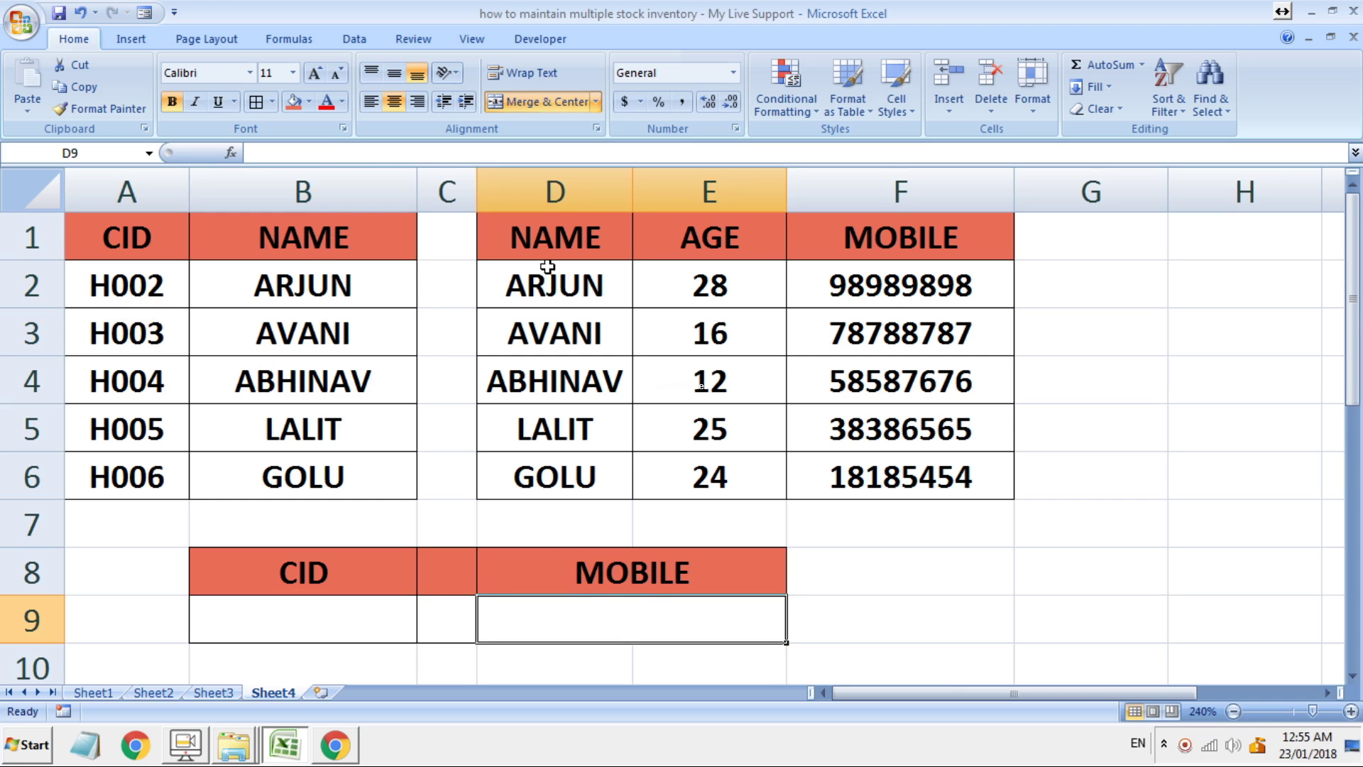
click(569, 255)
click(817, 320)
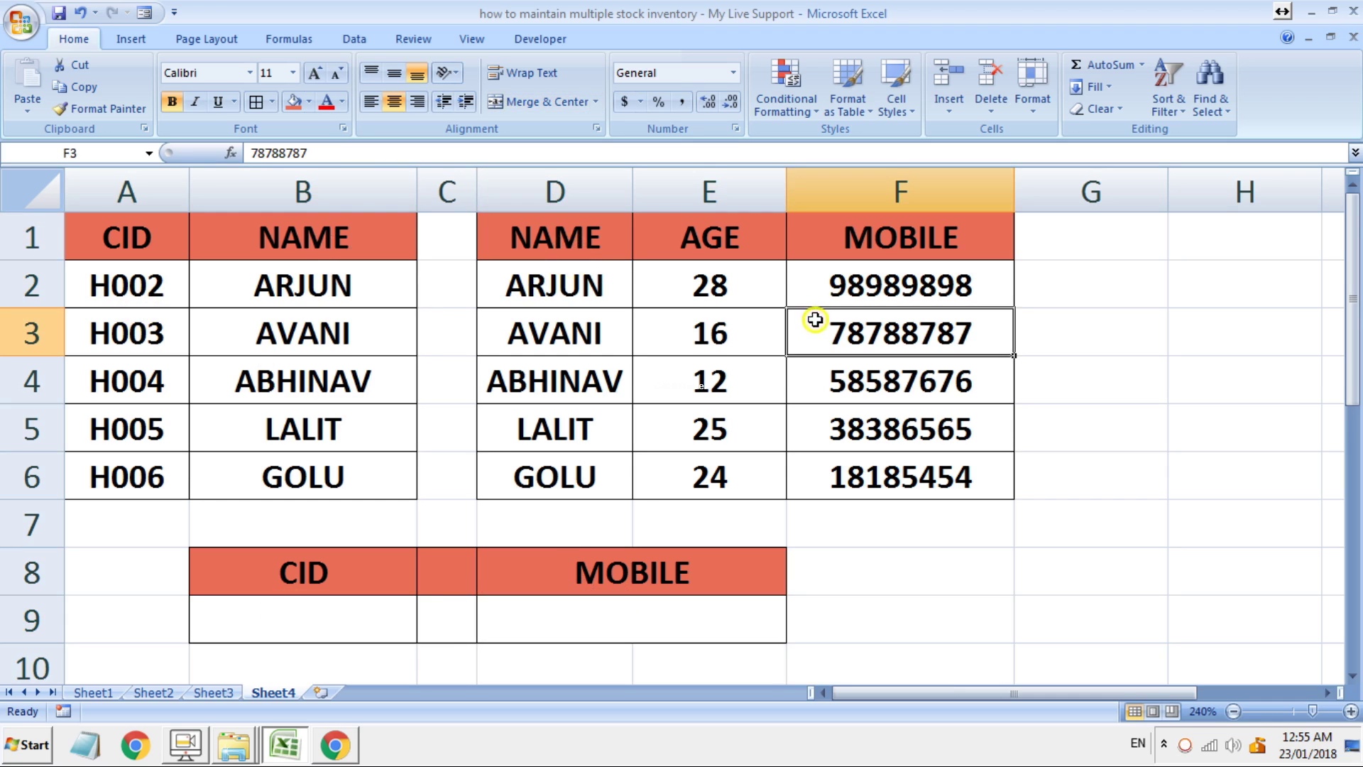
click(353, 620)
Step: Start a VLOOKUP in D9, clearing the #NAME? error left by a first =vl attempt
click(588, 615)
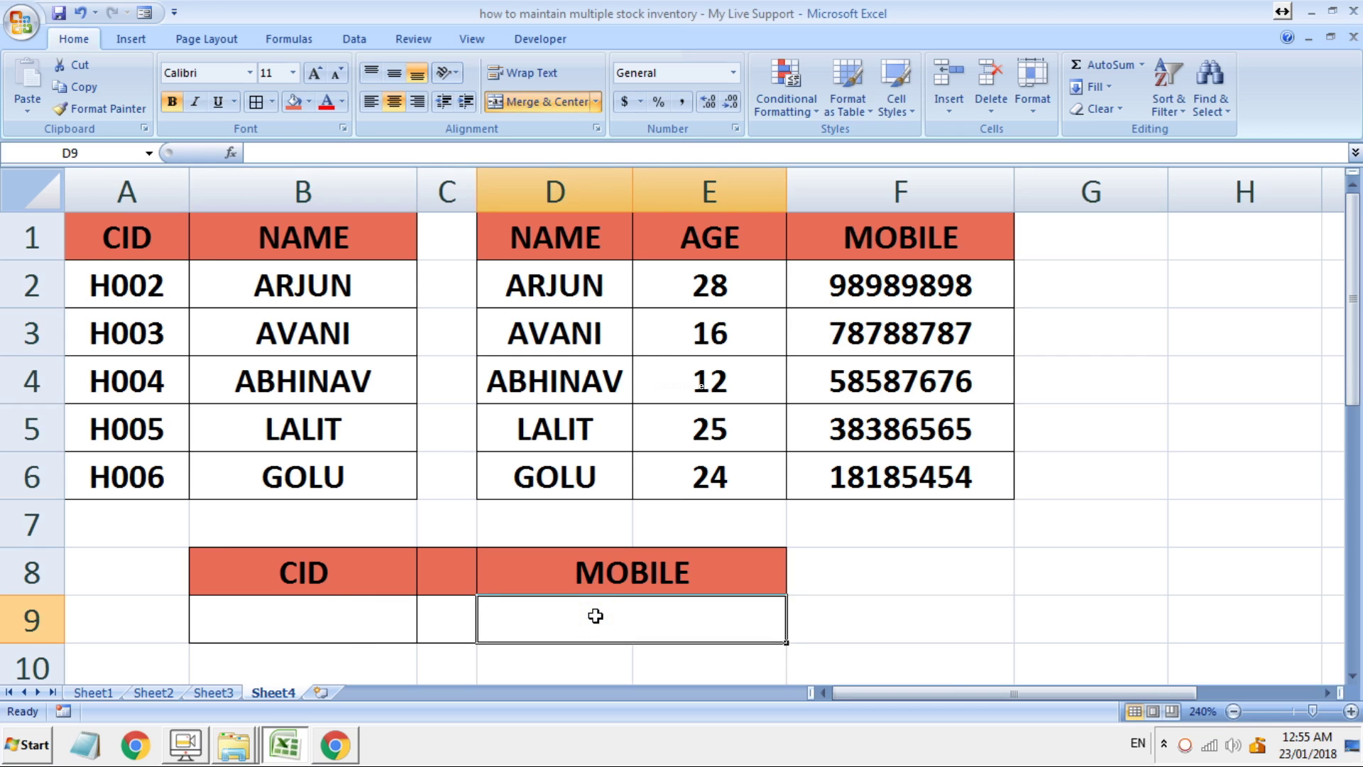
text(=vl)
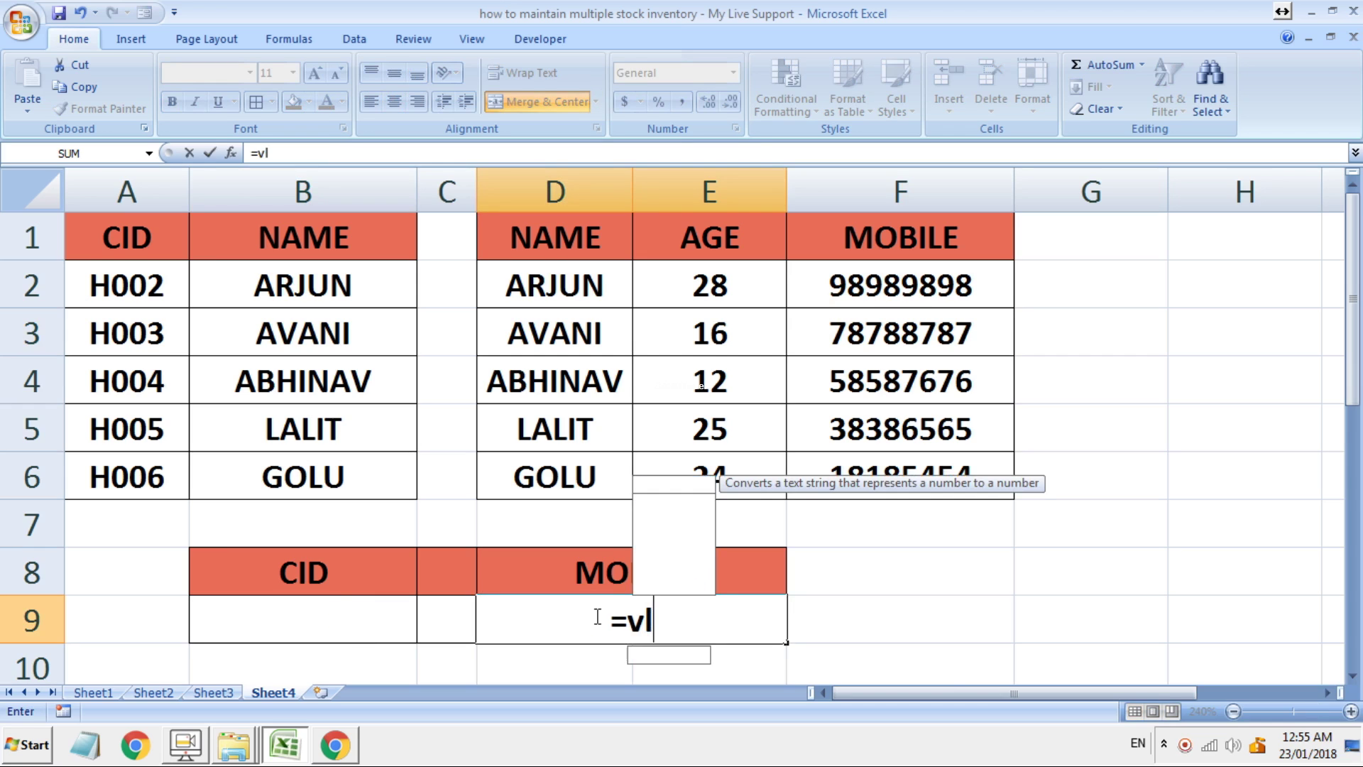
click(675, 664)
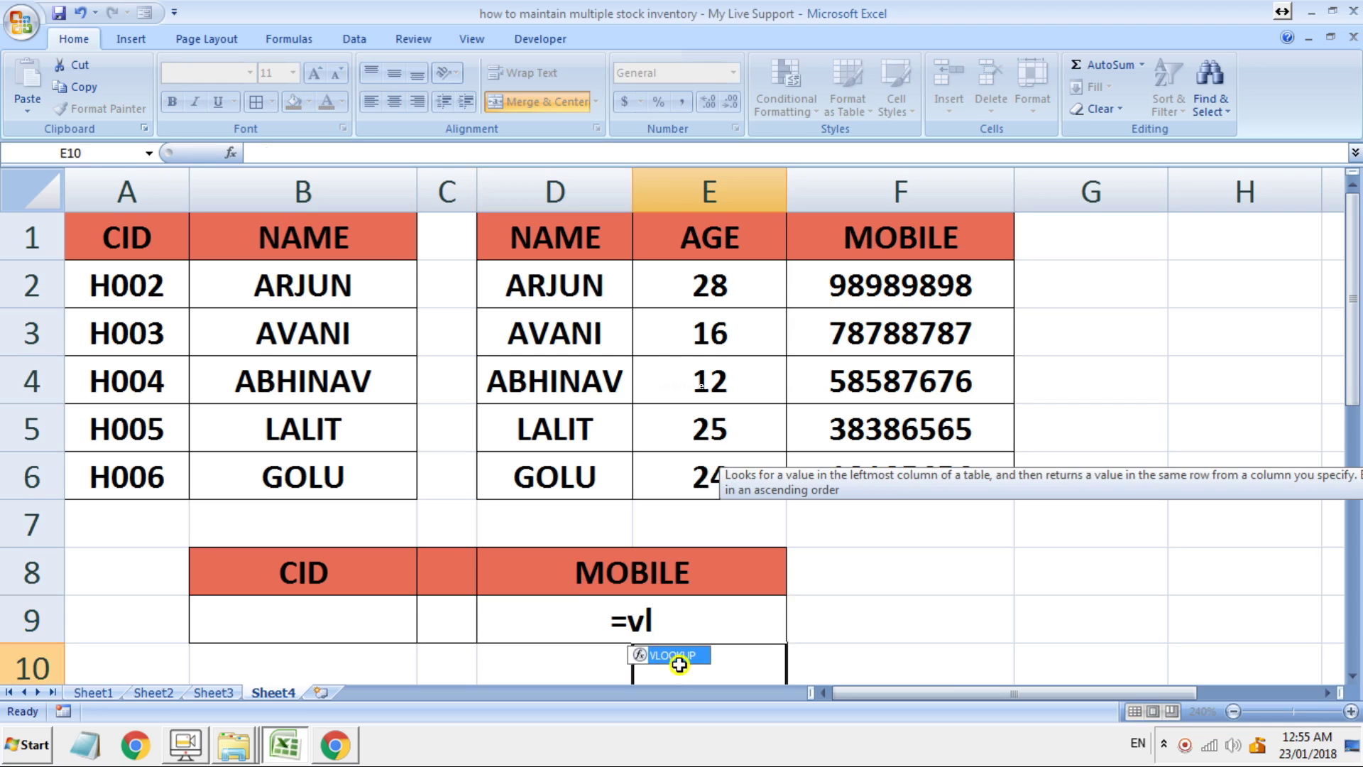
click(672, 573)
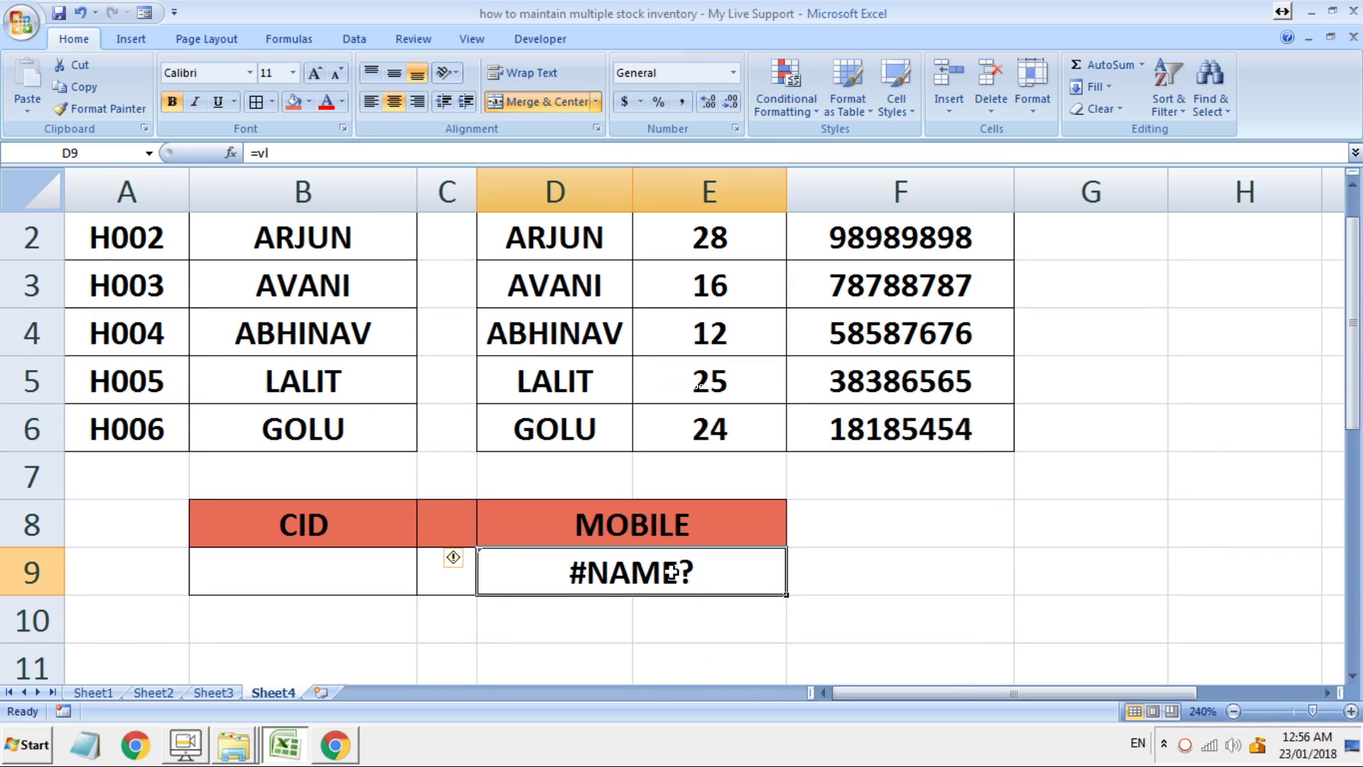
key(Delete)
text(=)
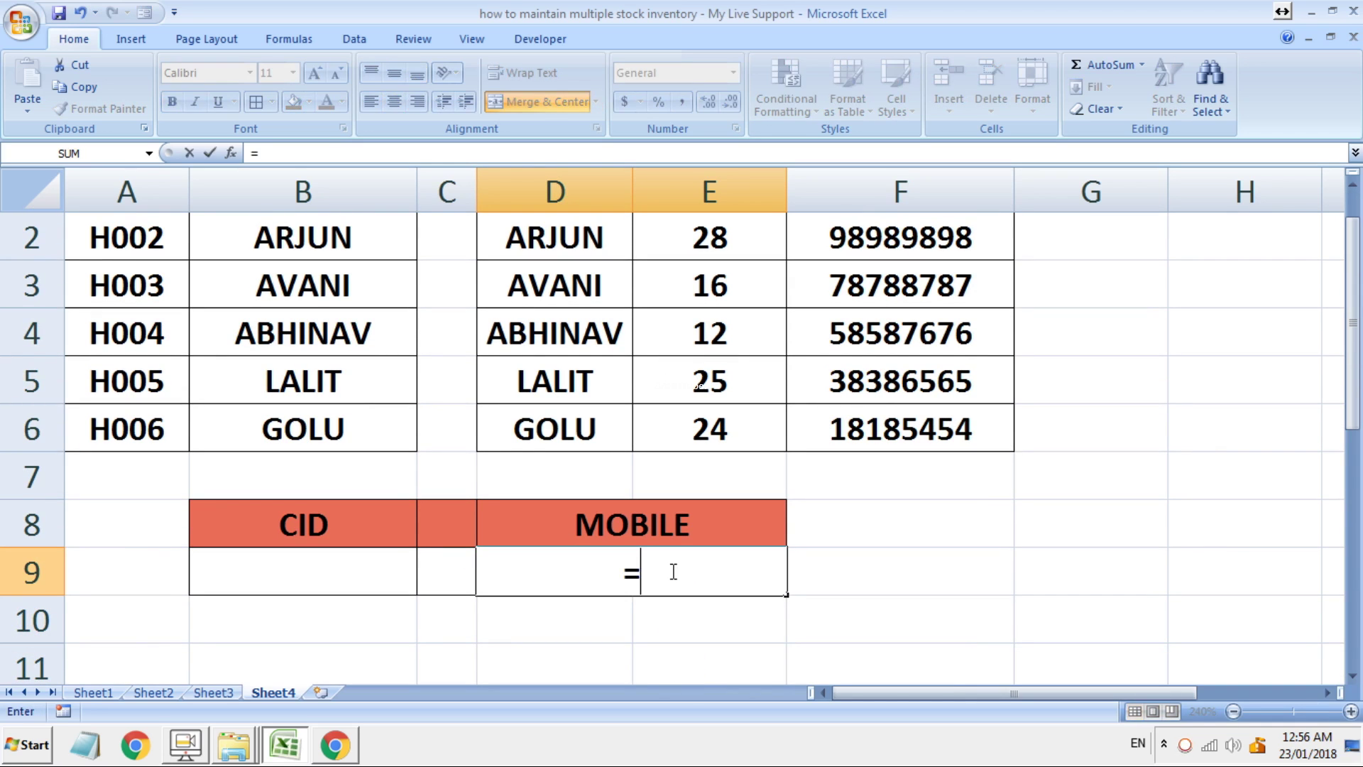
text(vl)
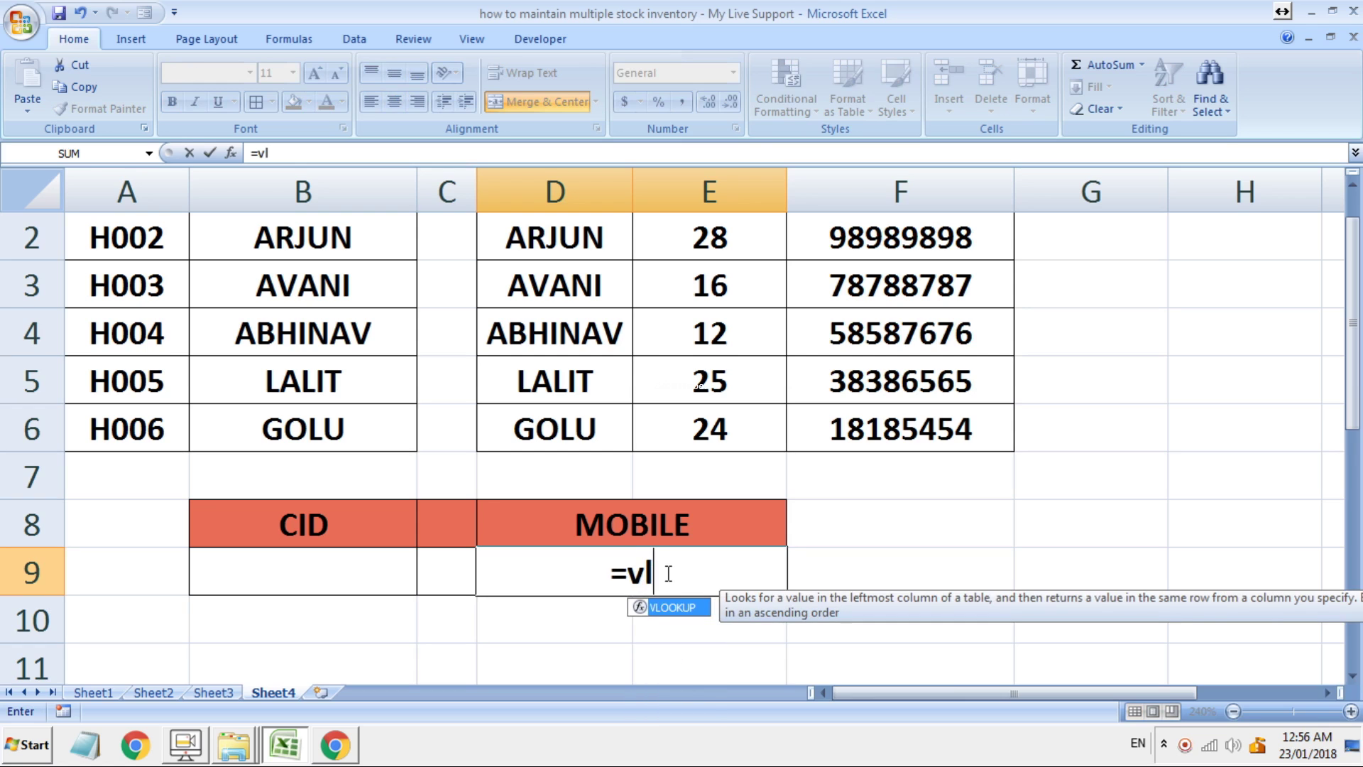
double_click(658, 607)
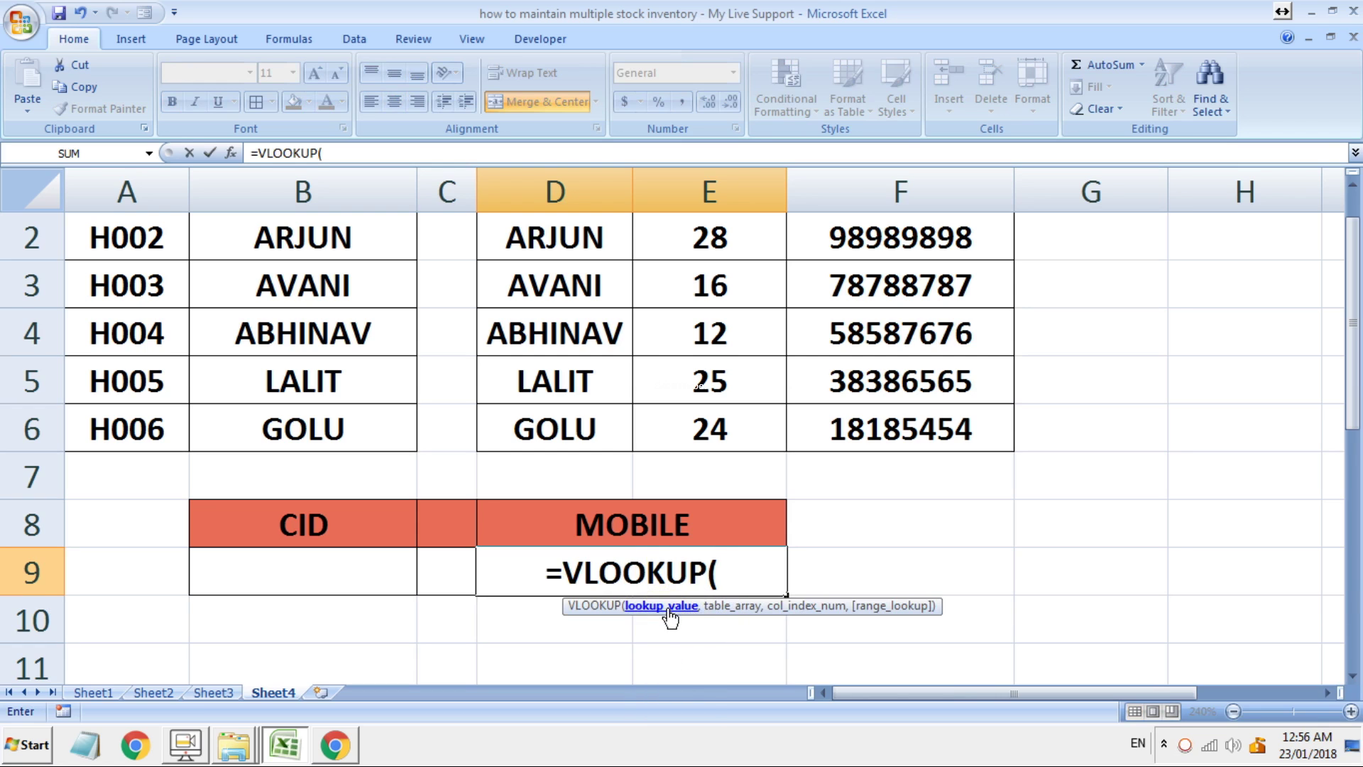
Step: Complete =VLOOKUP(B9,A1:B6,2,0) in D9 with lookup table A1:B6, column 2, exact match
click(349, 574)
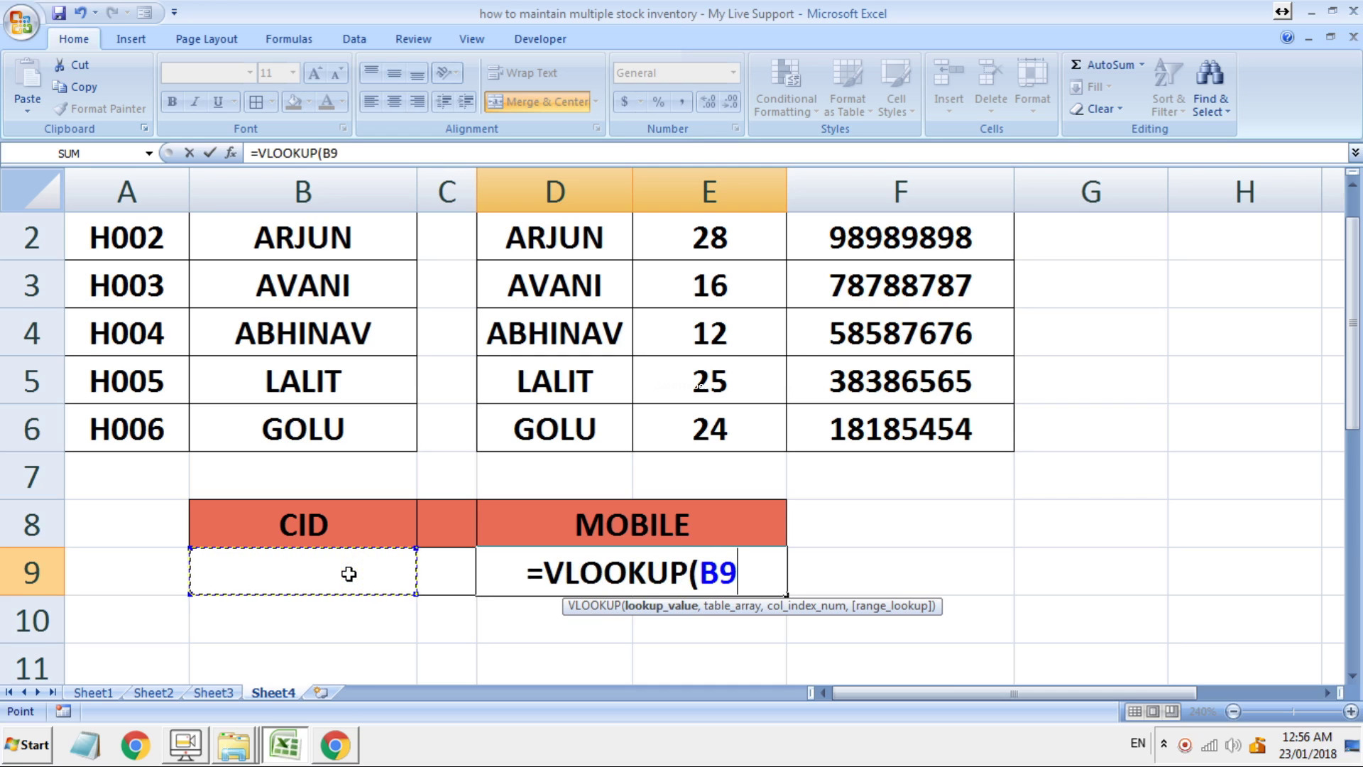
text(,)
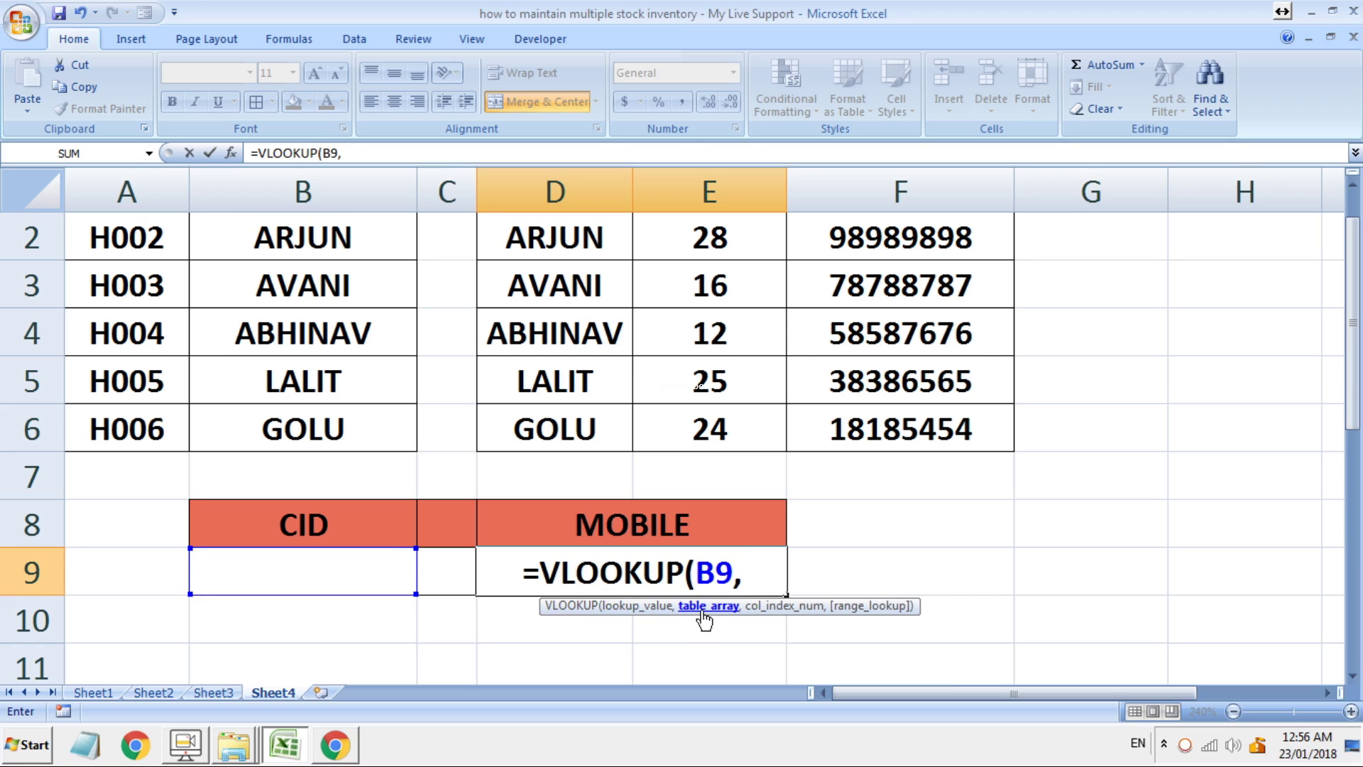
scroll(233, 281, up, 1)
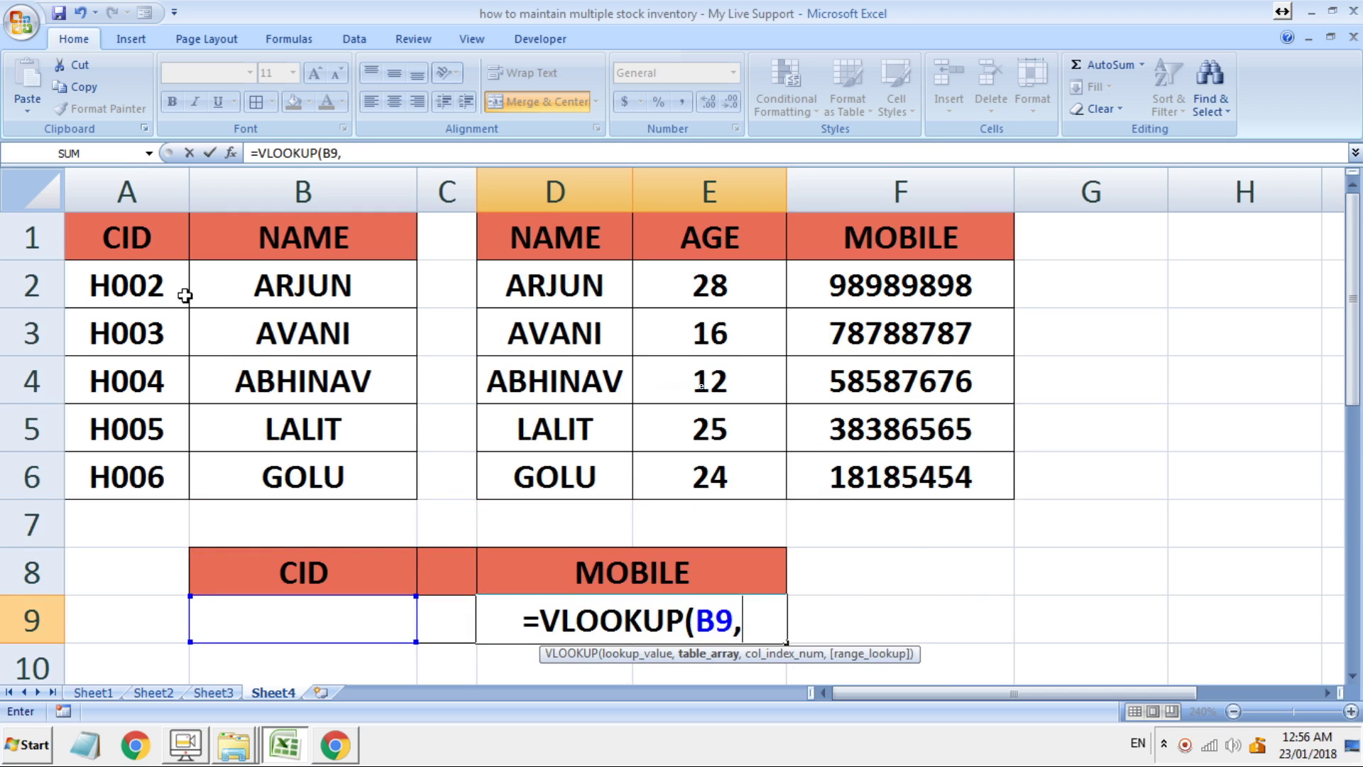
click(152, 296)
drag(151, 295, 303, 458)
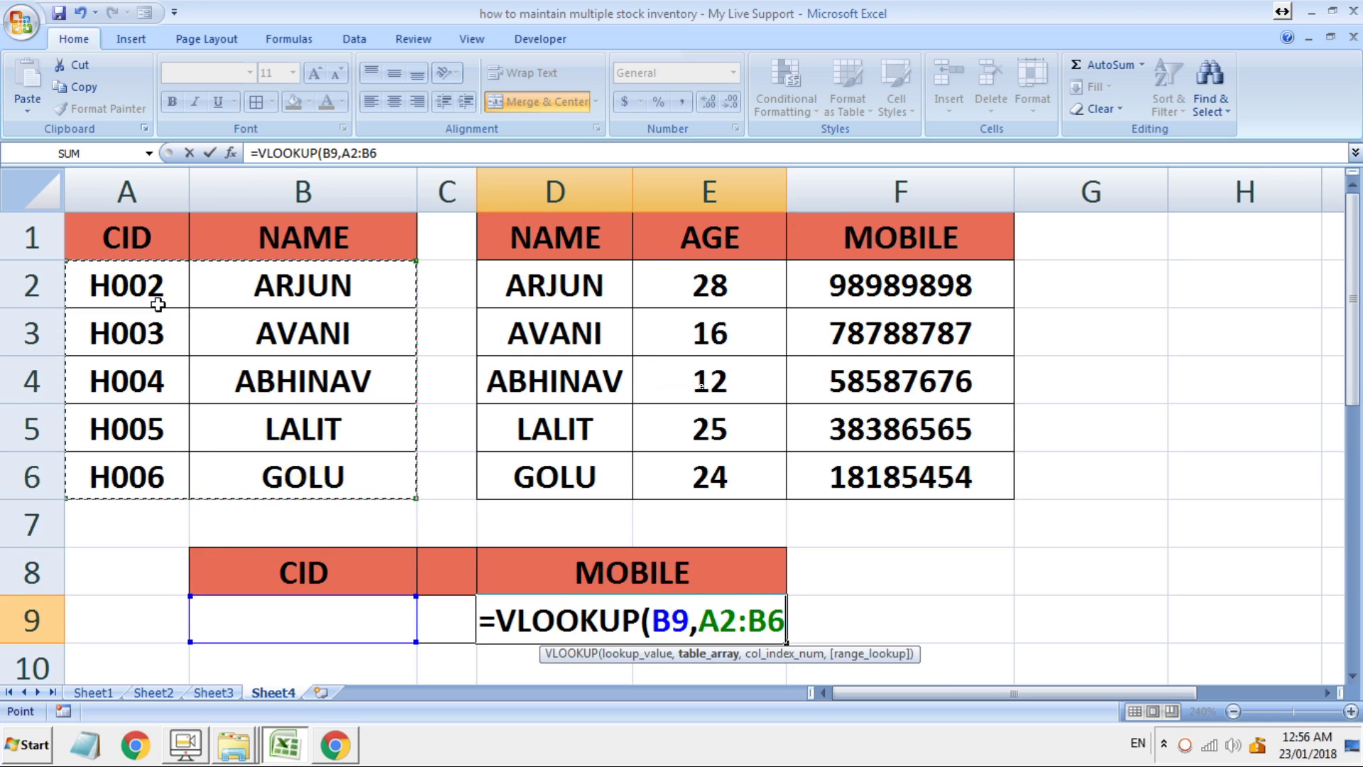
click(133, 256)
drag(133, 257, 254, 440)
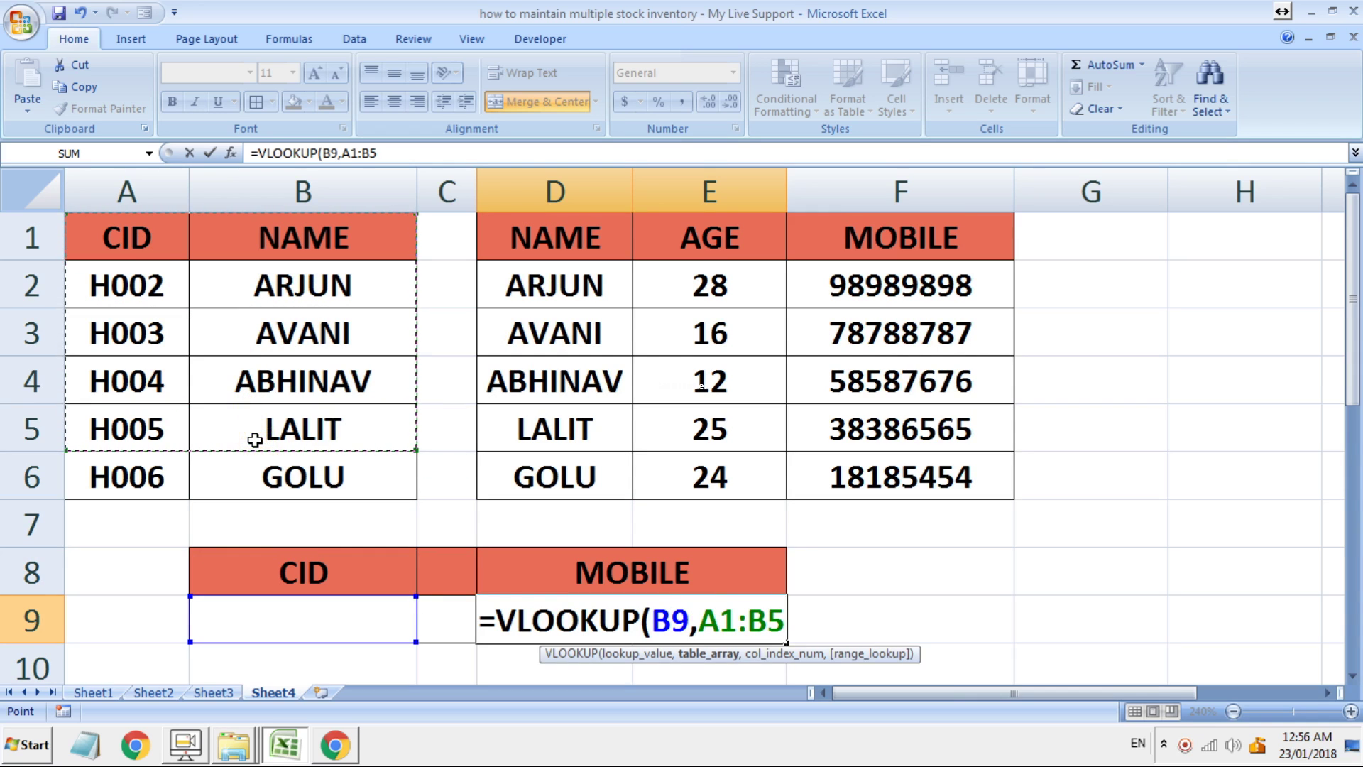
drag(133, 238, 275, 461)
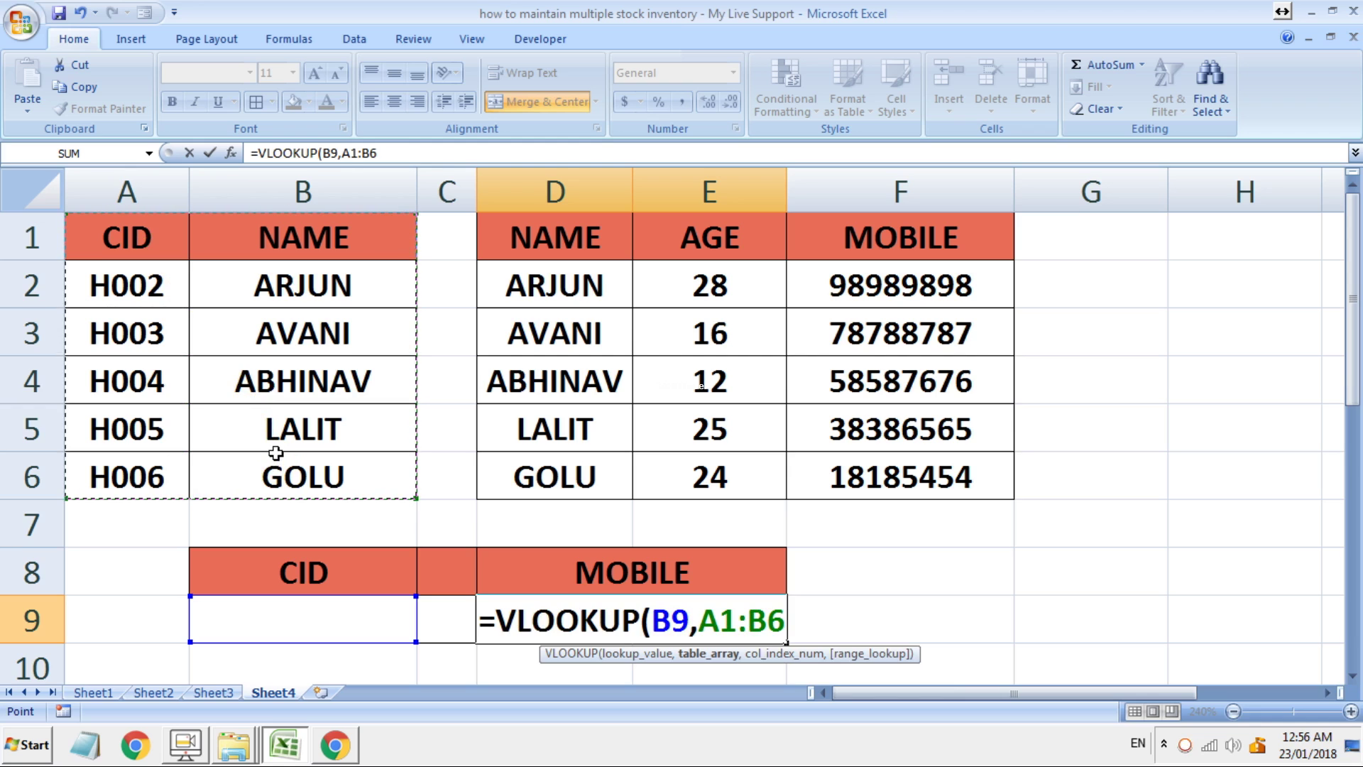
text(,)
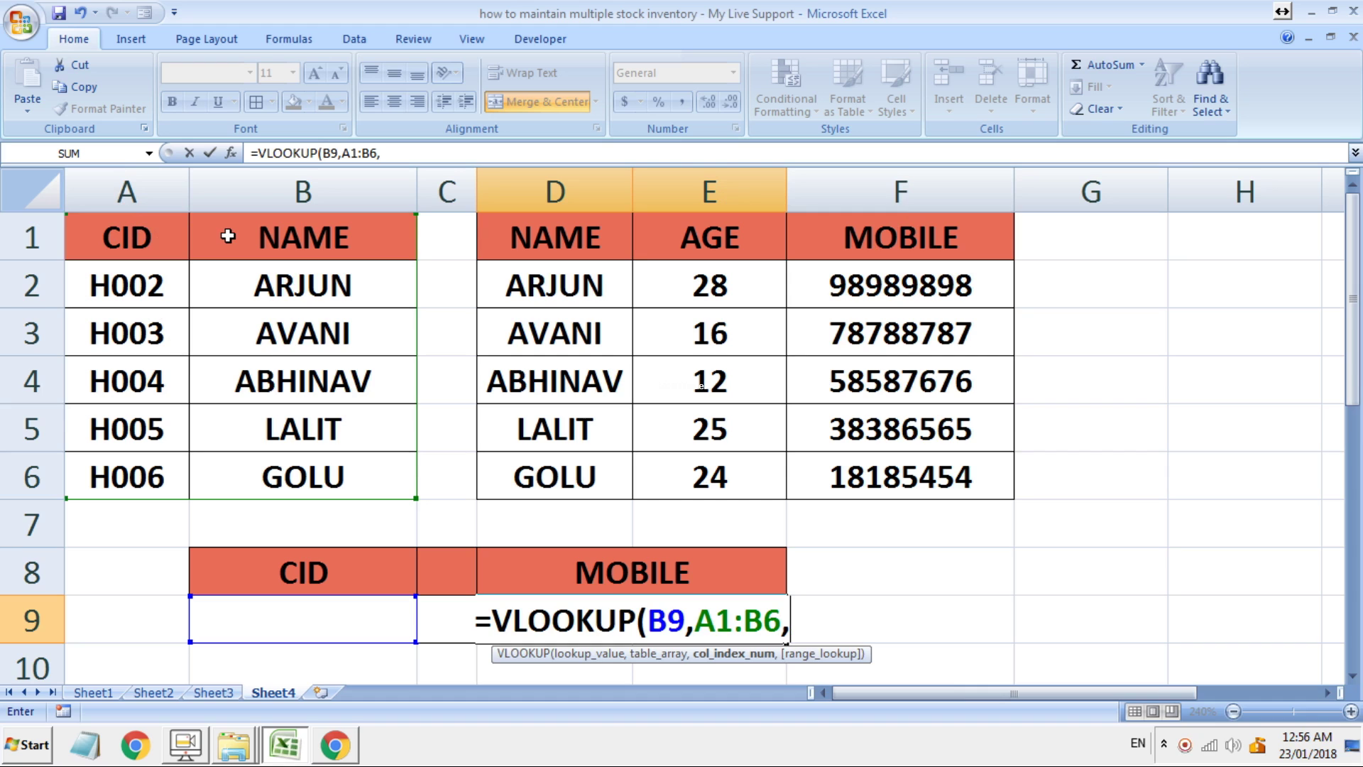
text(2)
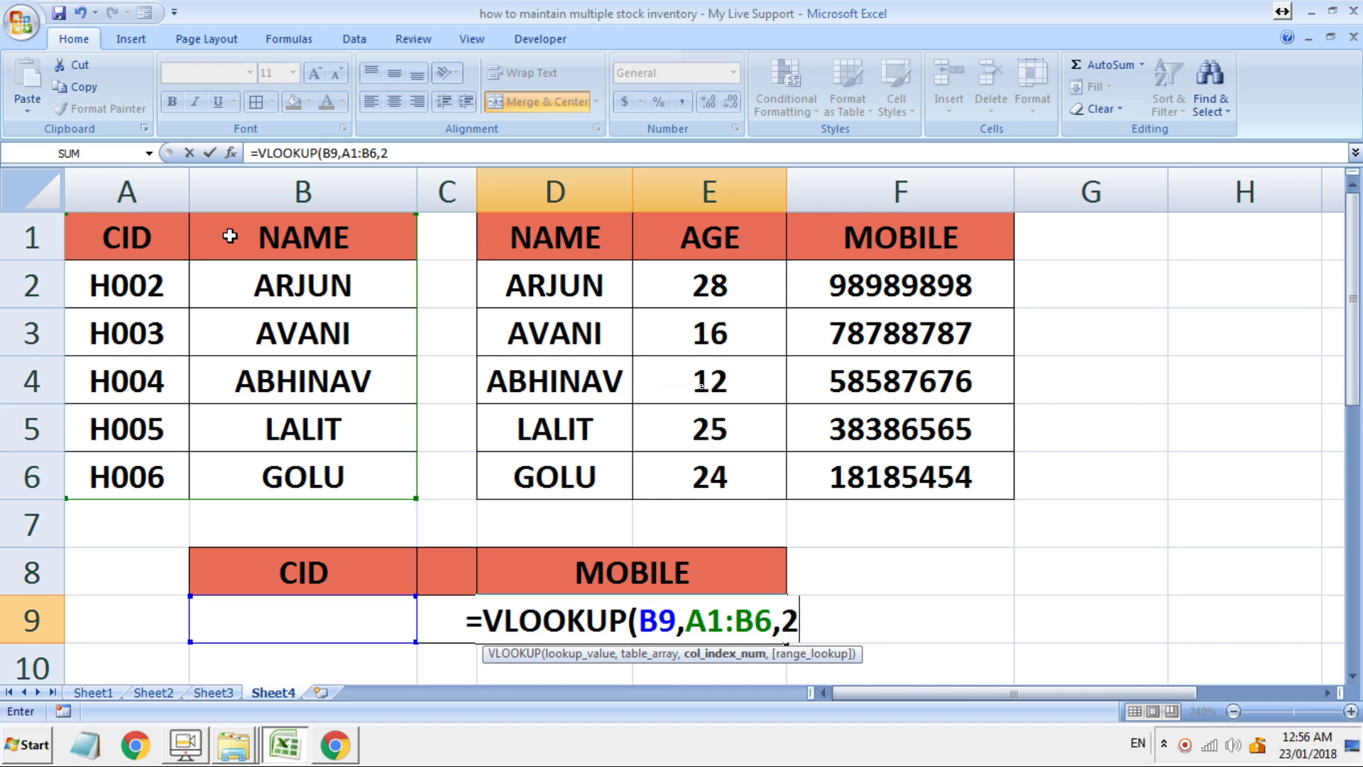
text(,)
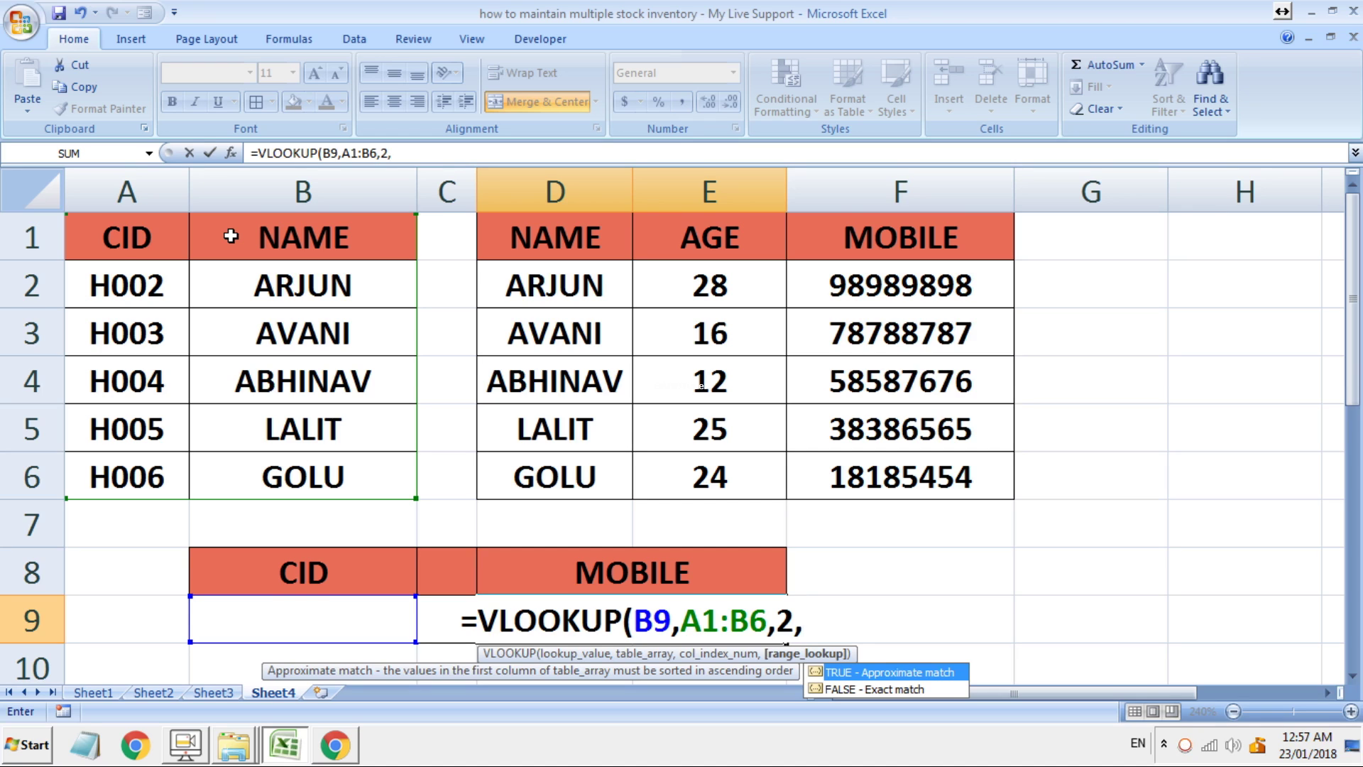
text(0)
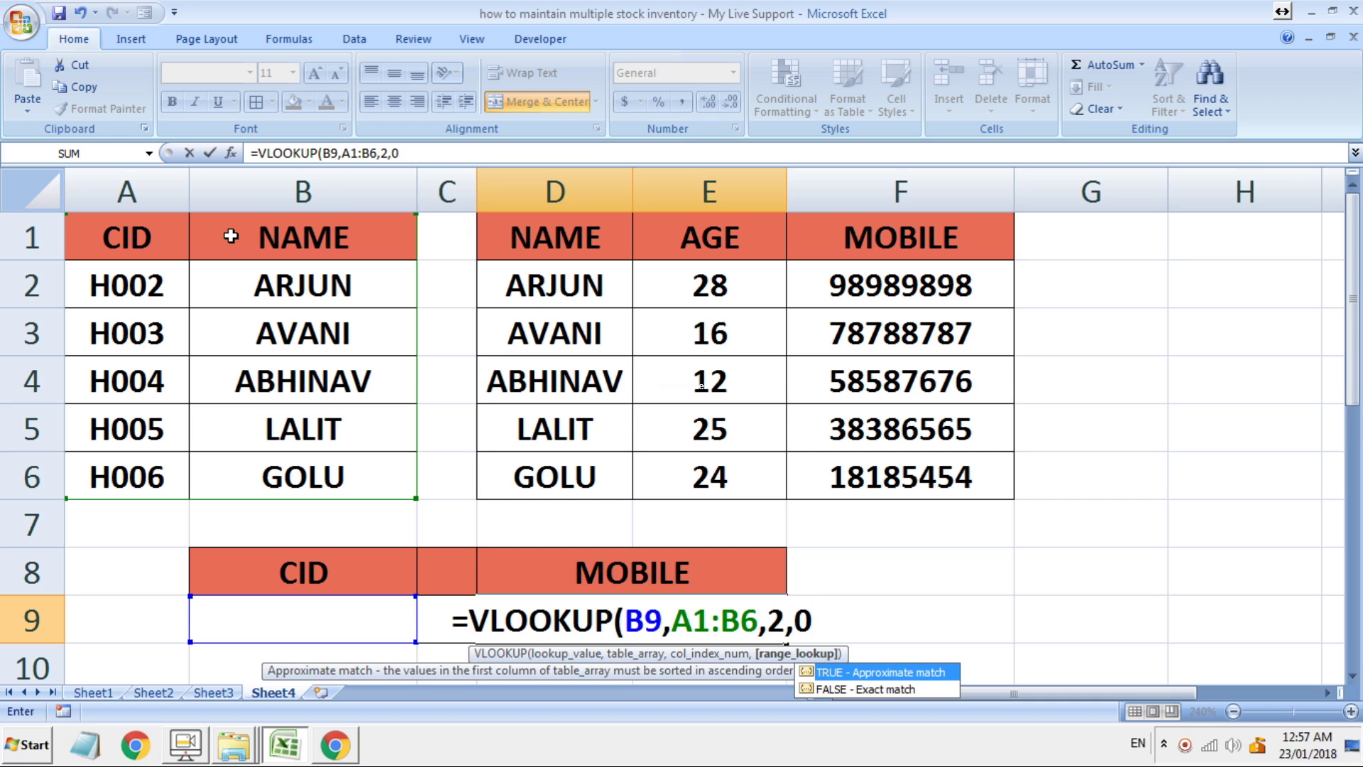
text())
key(Return)
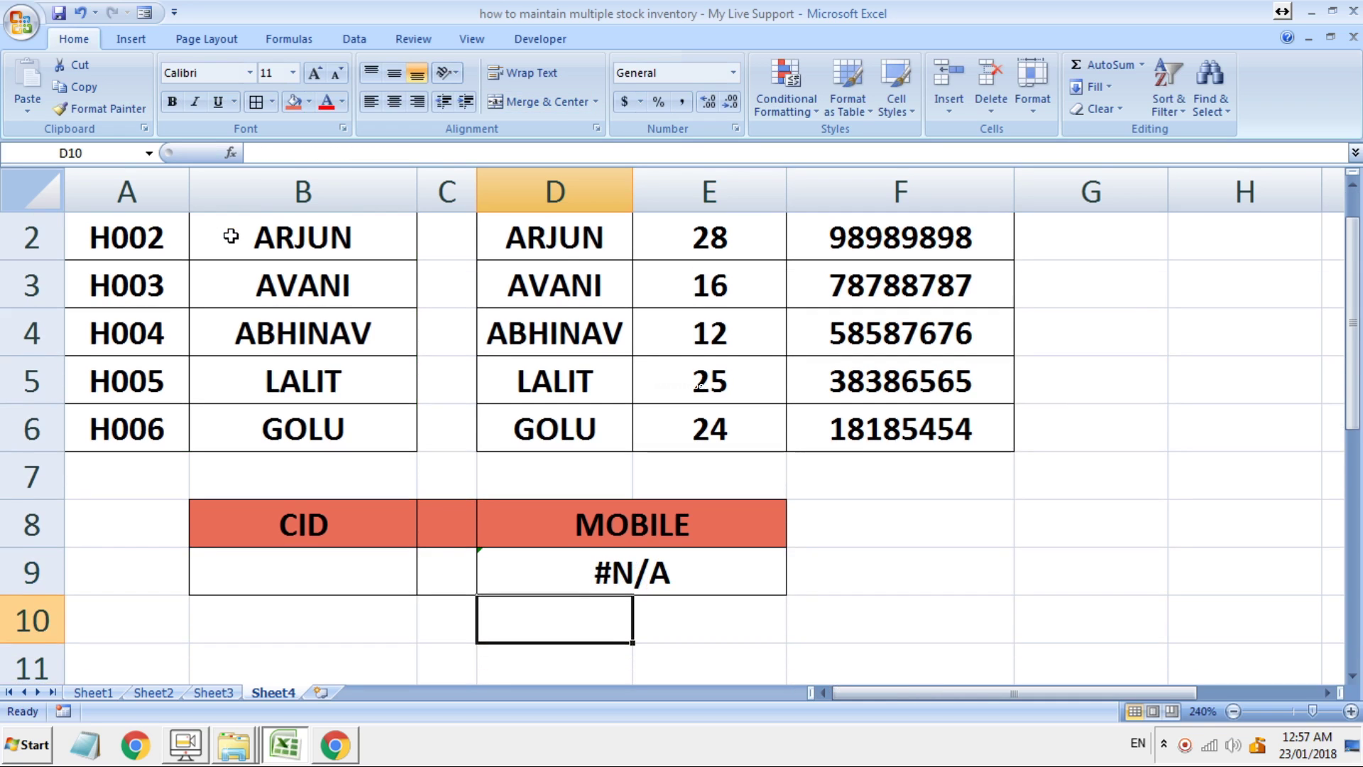
Step: Enter CID h002 in B9 and confirm D9 returns ARJUN, matching the source table
click(609, 590)
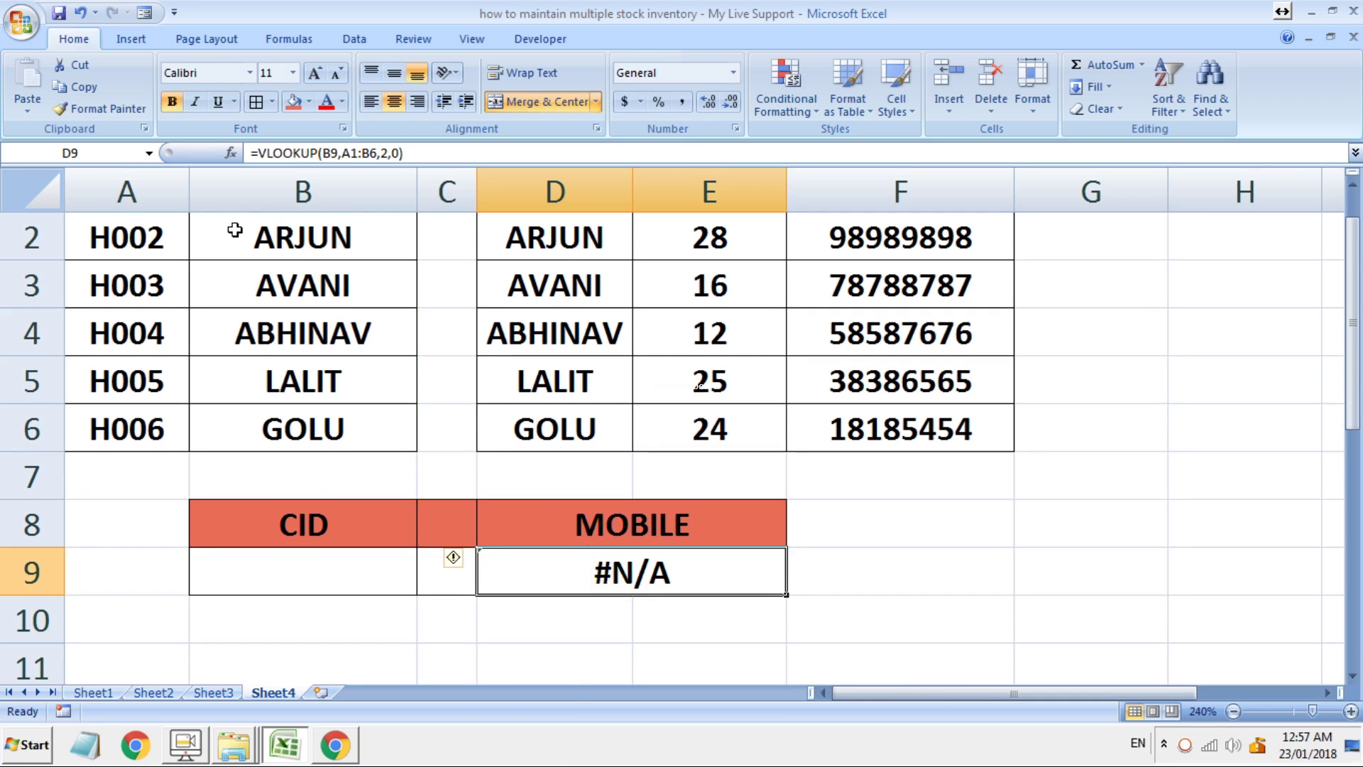
click(165, 239)
click(315, 566)
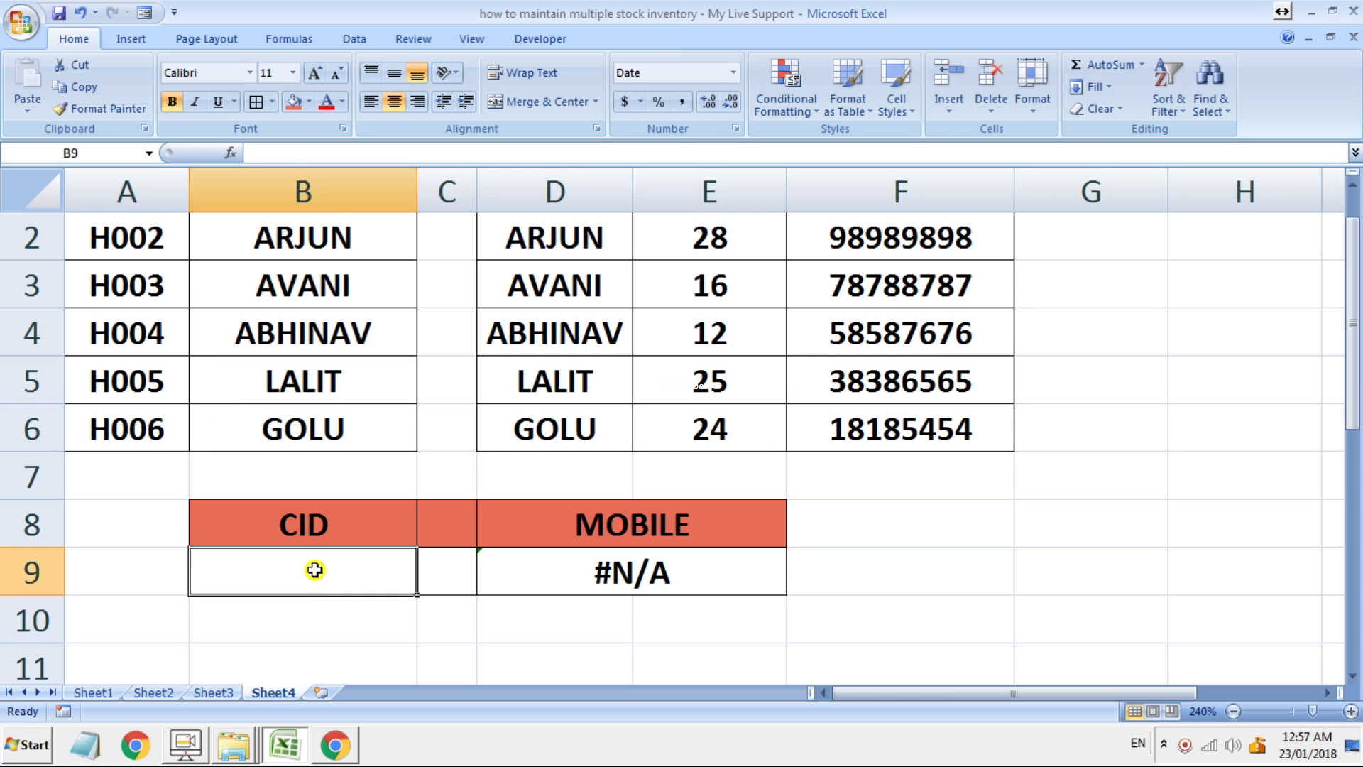
text(h00)
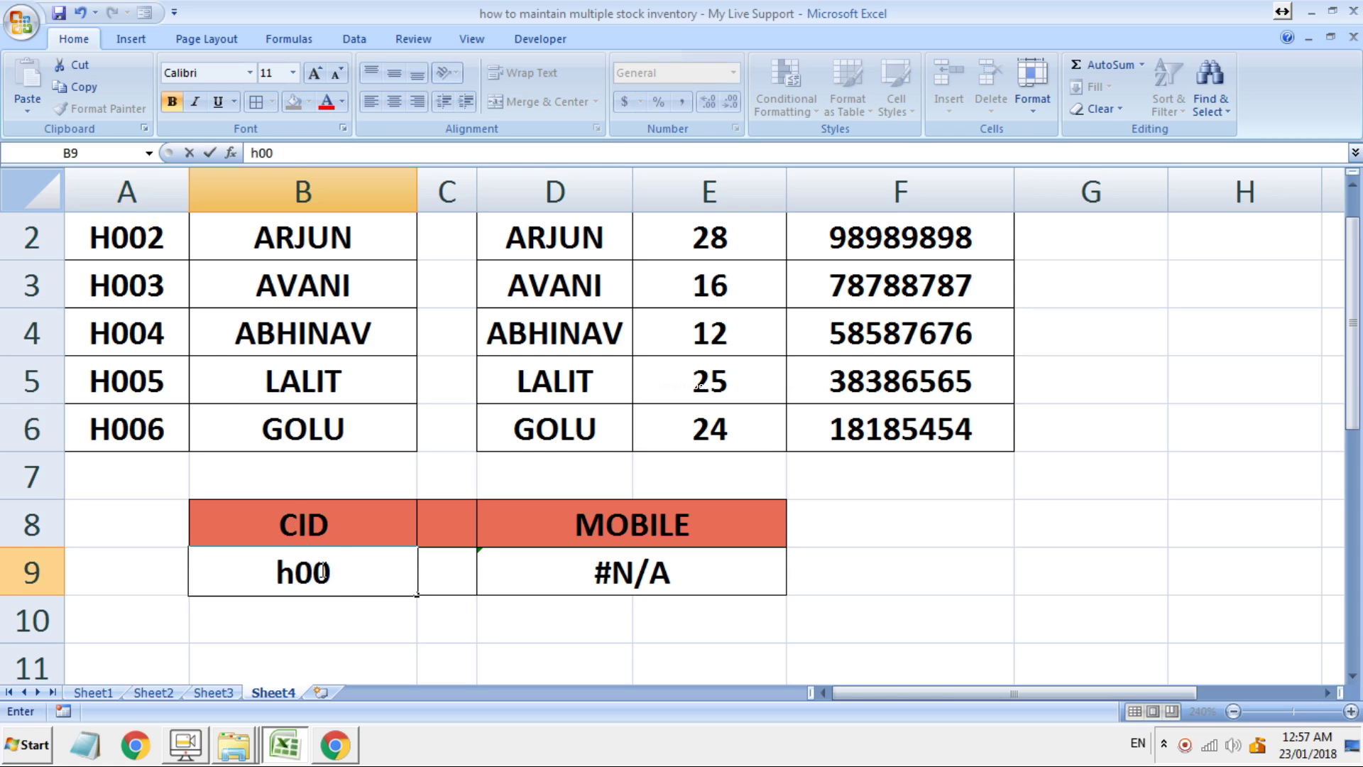
text(2)
click(941, 635)
click(665, 569)
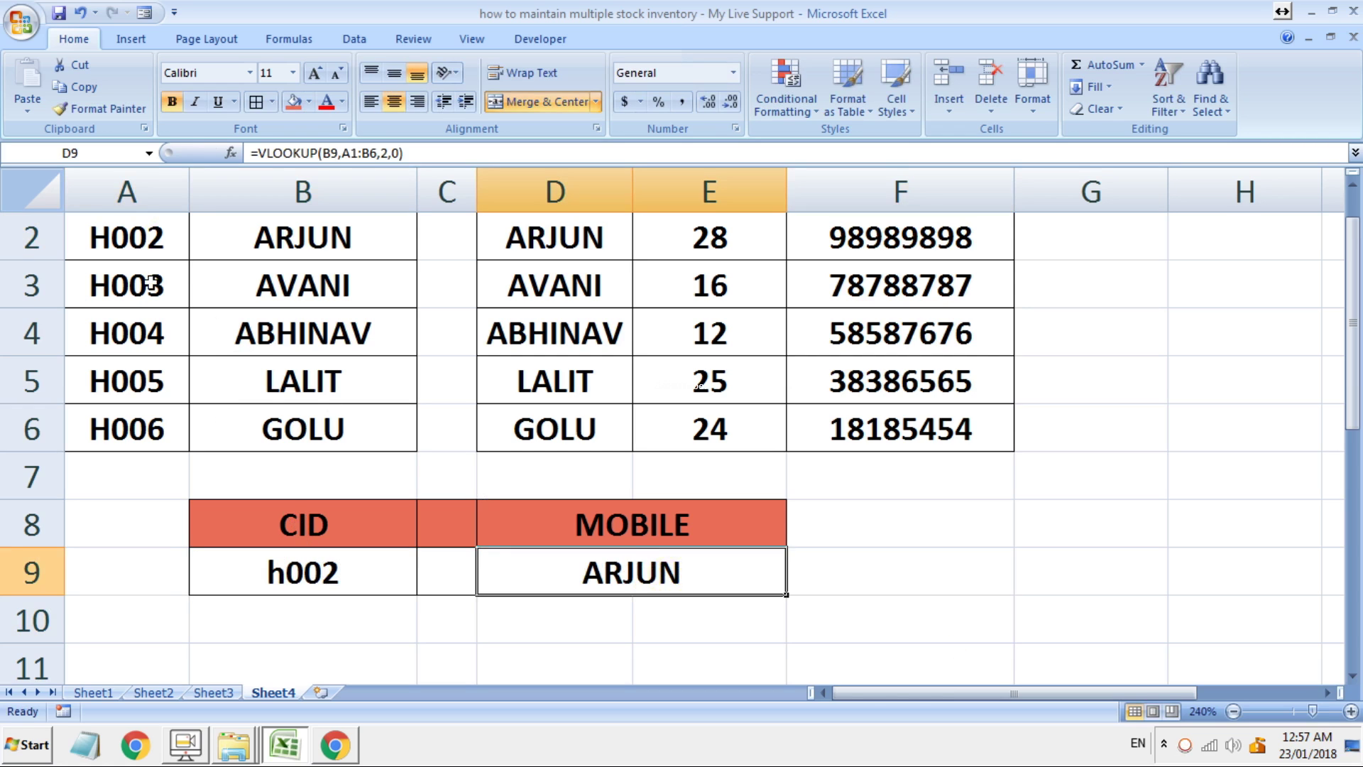
click(117, 245)
click(381, 252)
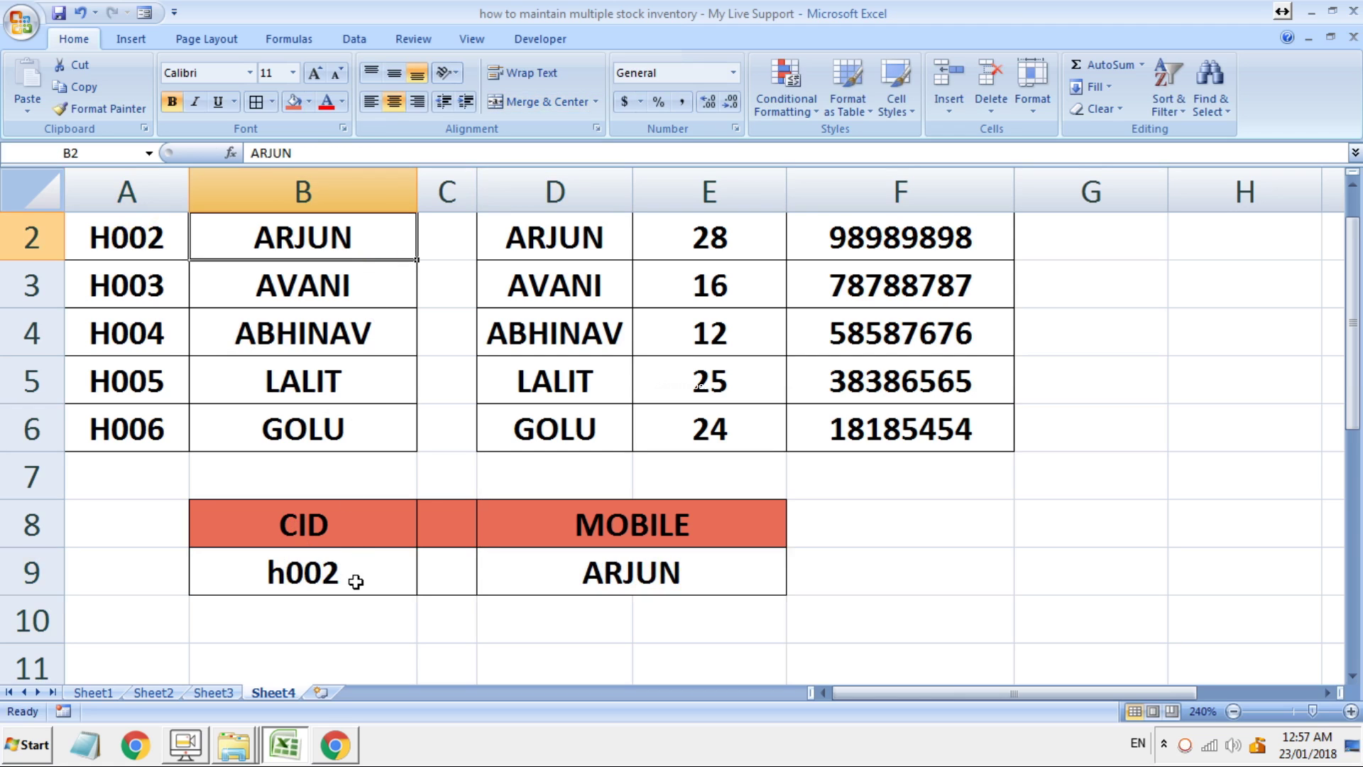
Step: Change the CID to h003, verify D9 shows AVANI, and reopen D9's formula for editing
double_click(354, 579)
key(BackSpace)
text(3)
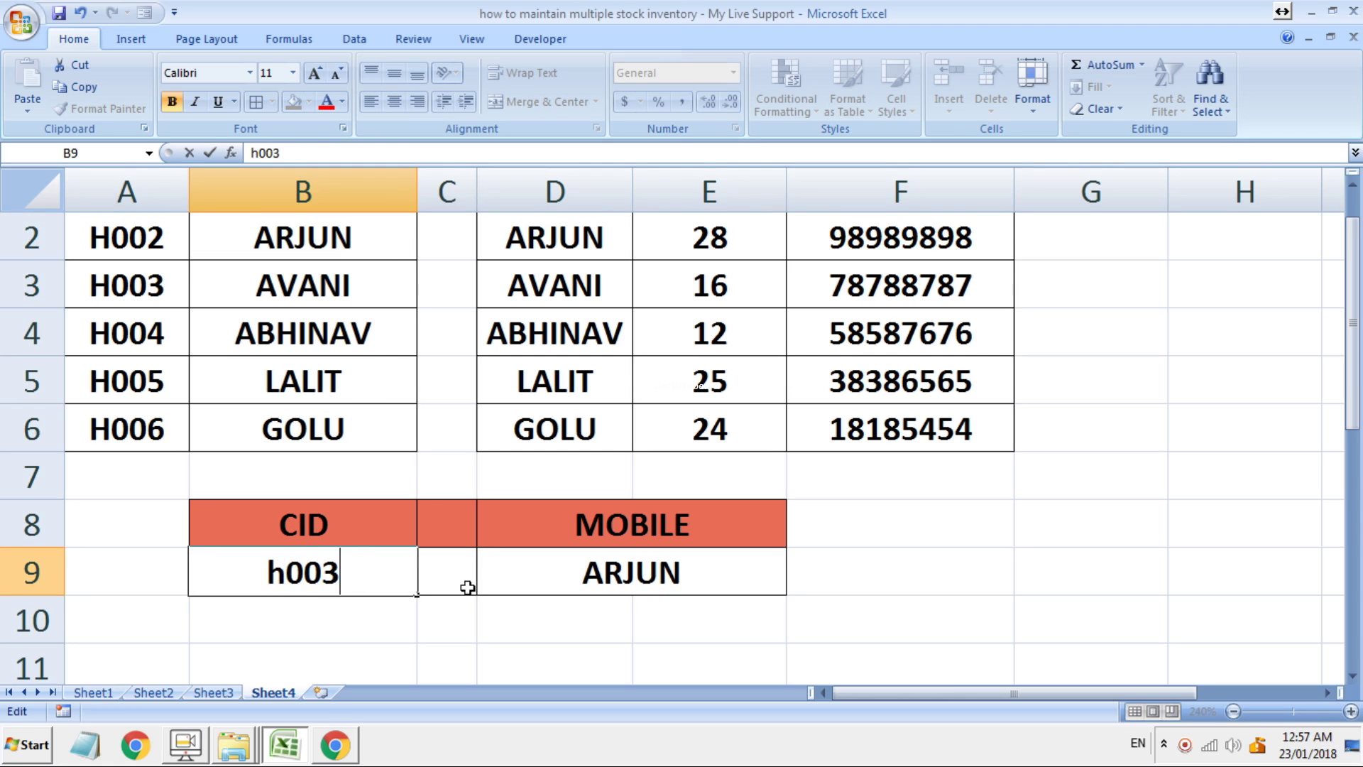
click(961, 642)
click(571, 579)
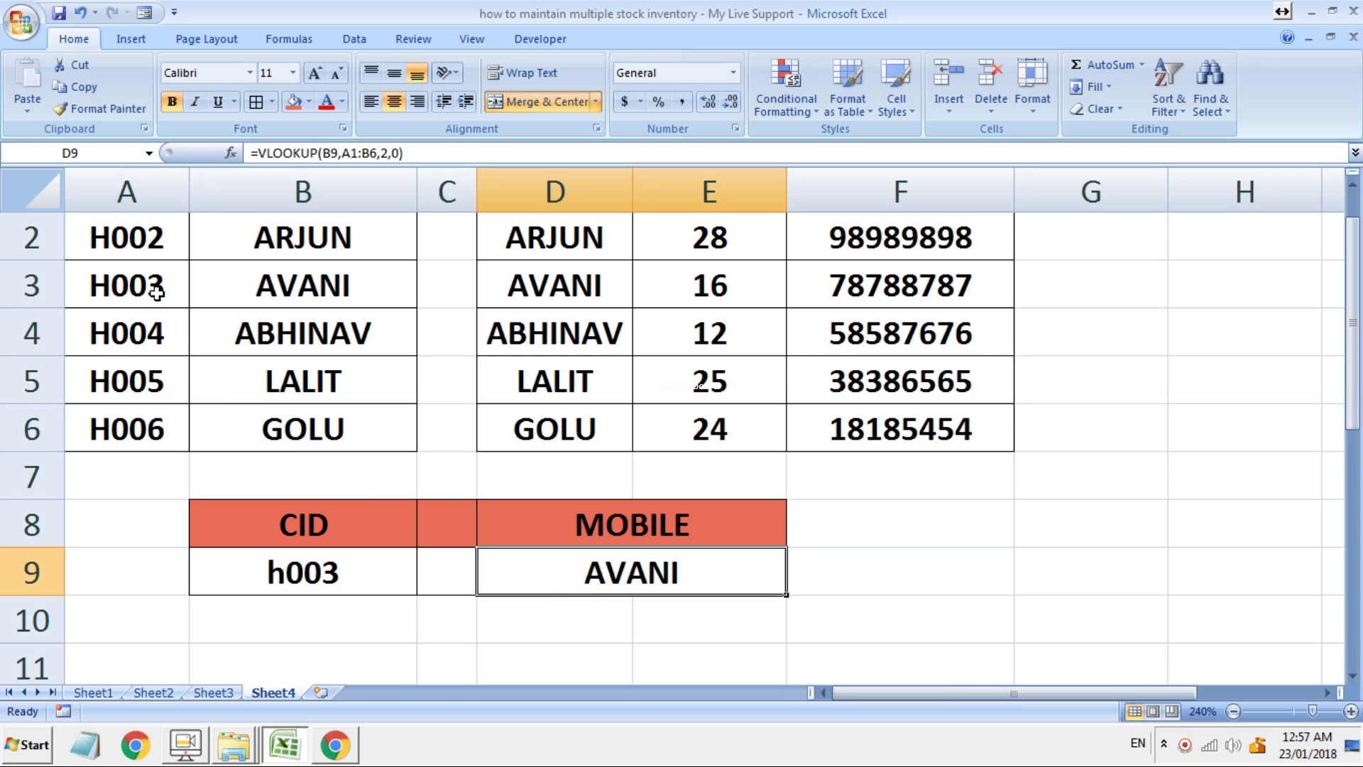
drag(156, 293, 377, 284)
click(929, 520)
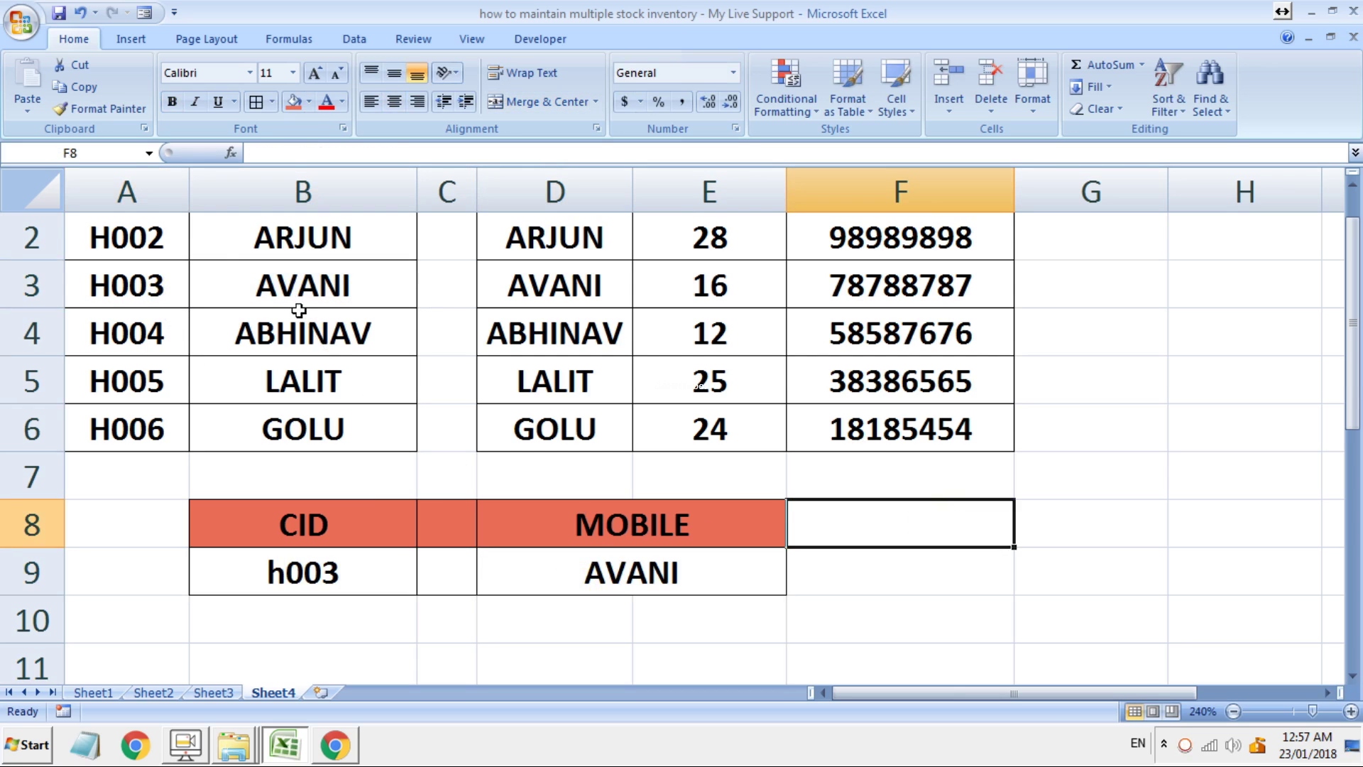
click(155, 283)
click(247, 287)
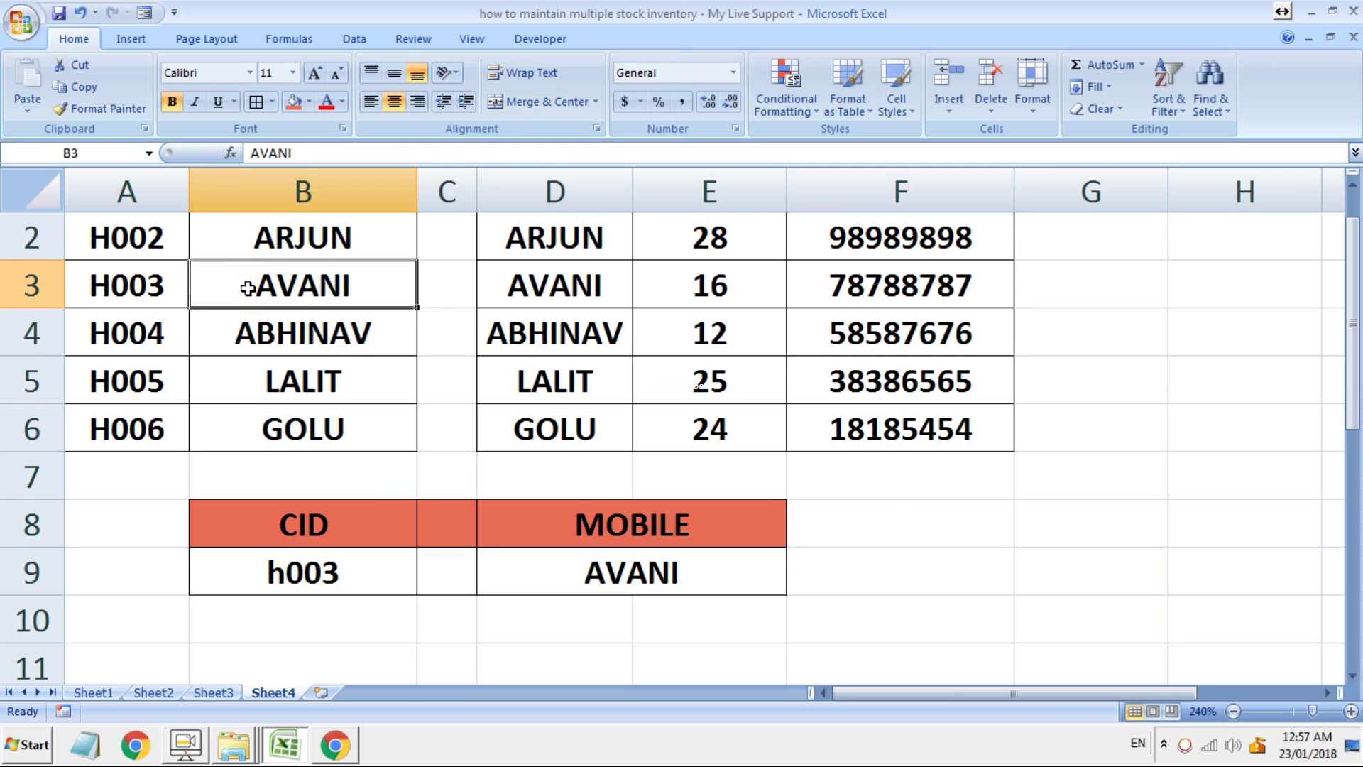
click(933, 295)
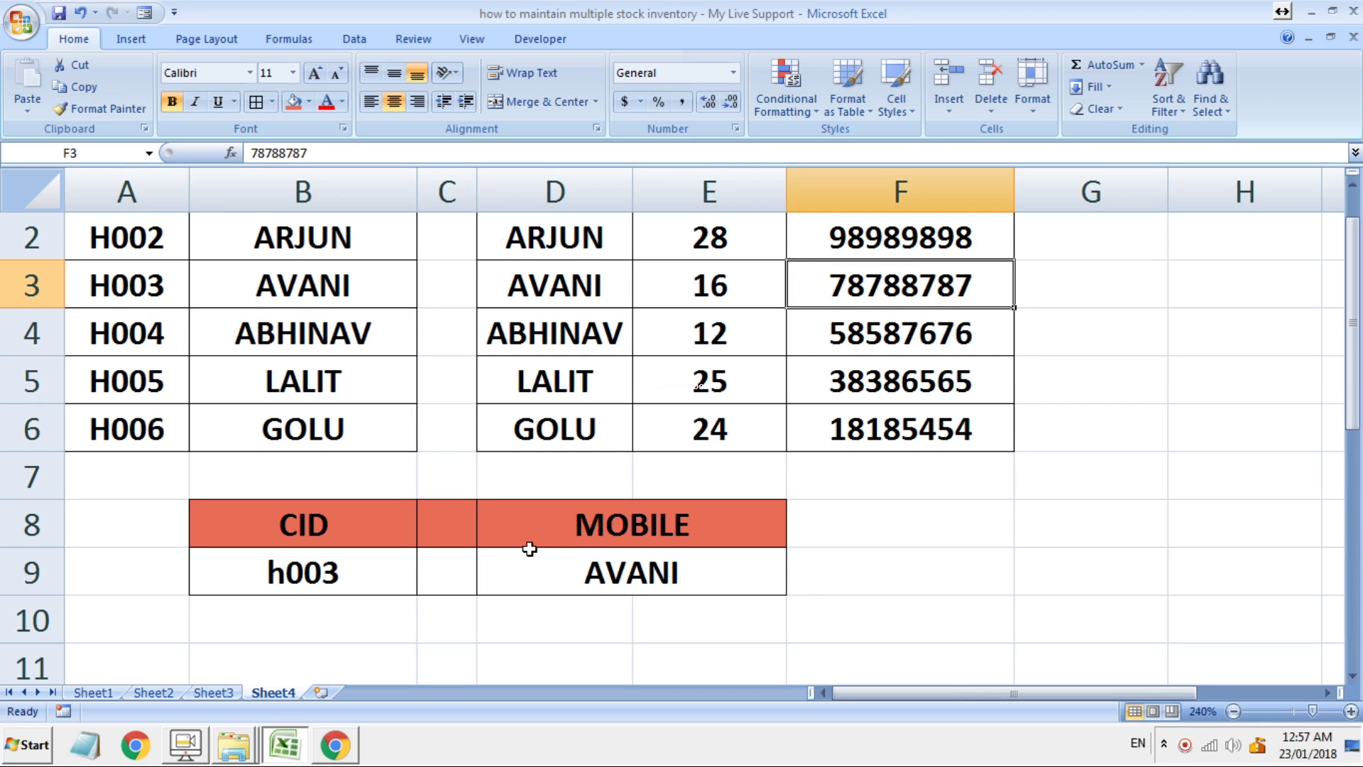
click(562, 572)
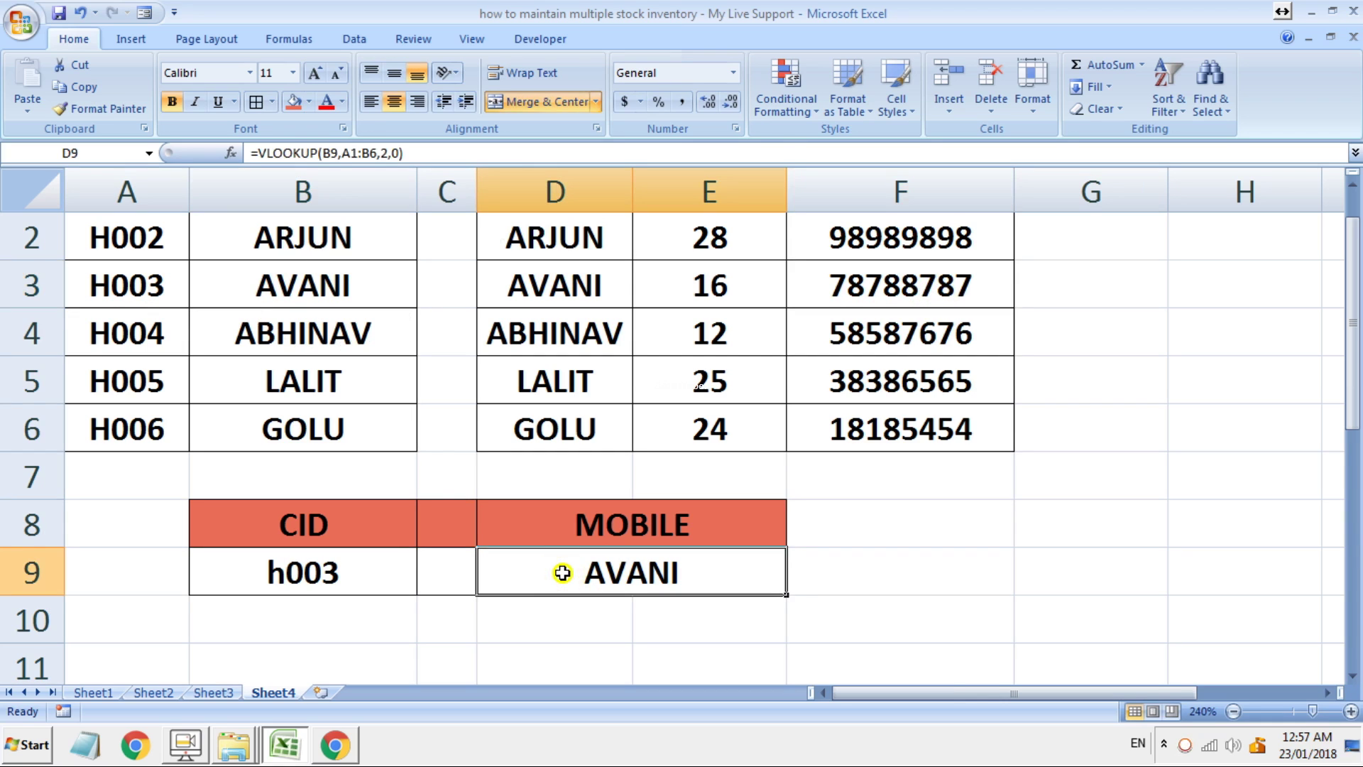
double_click(563, 572)
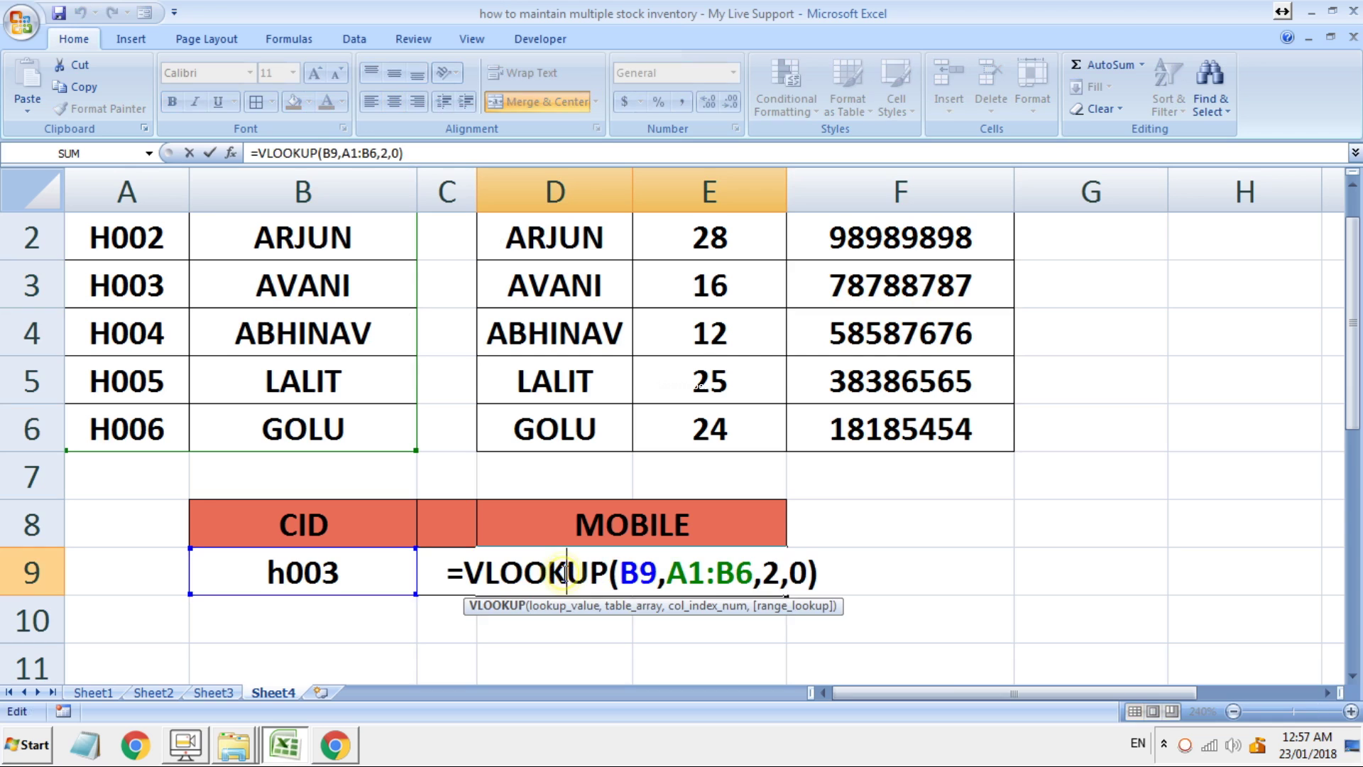
Step: Wrap D9's formula as =VLOOKUP(VLOOKUP(B9,A1:B6,2,0),D1:F6,3,0) to return column 3 of D1:F6
click(465, 572)
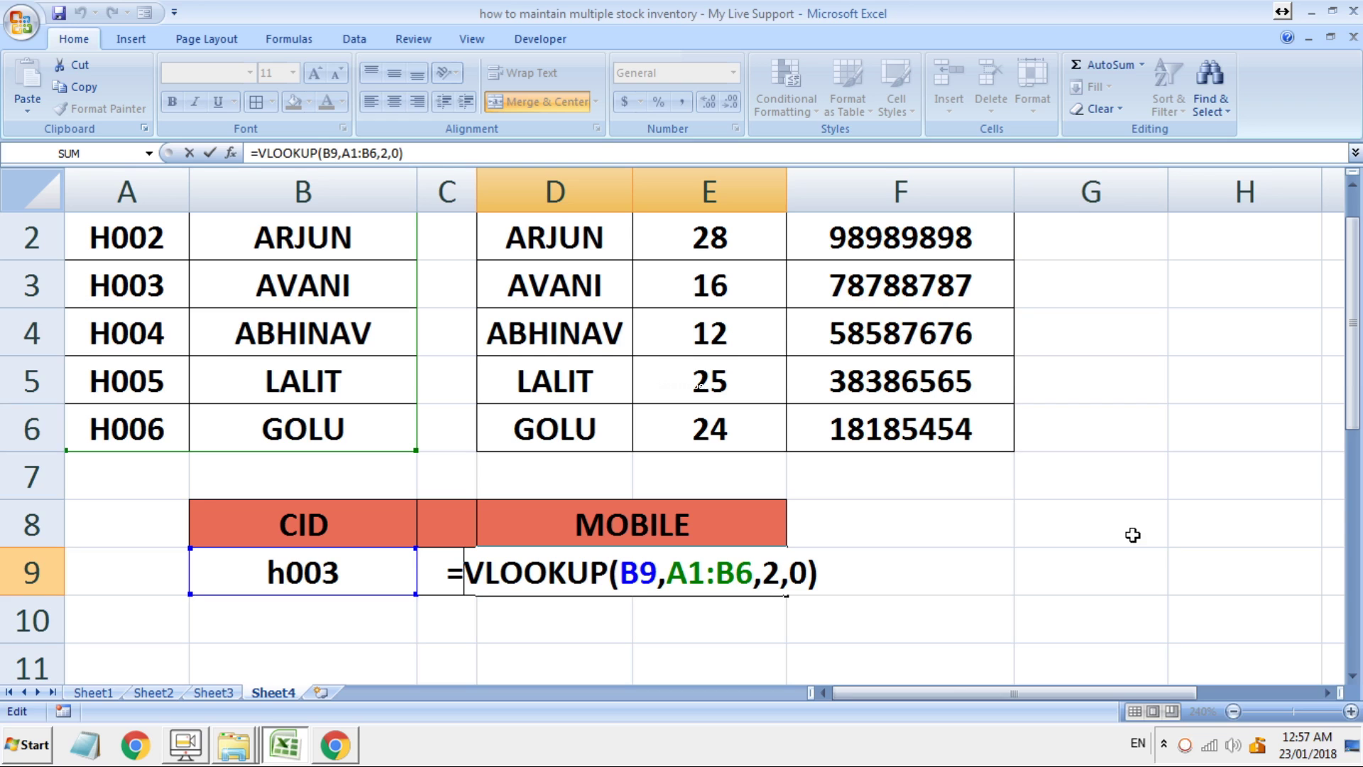
text(v)
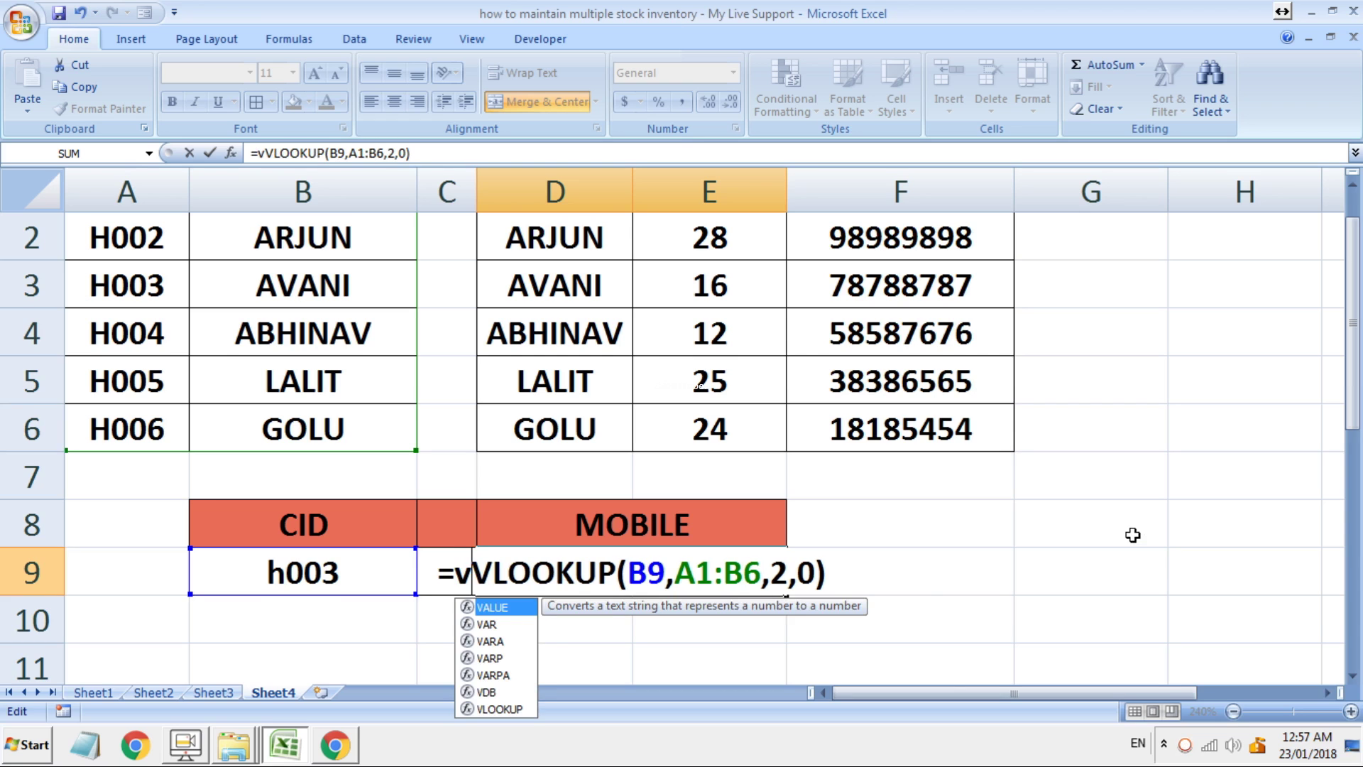
text(l)
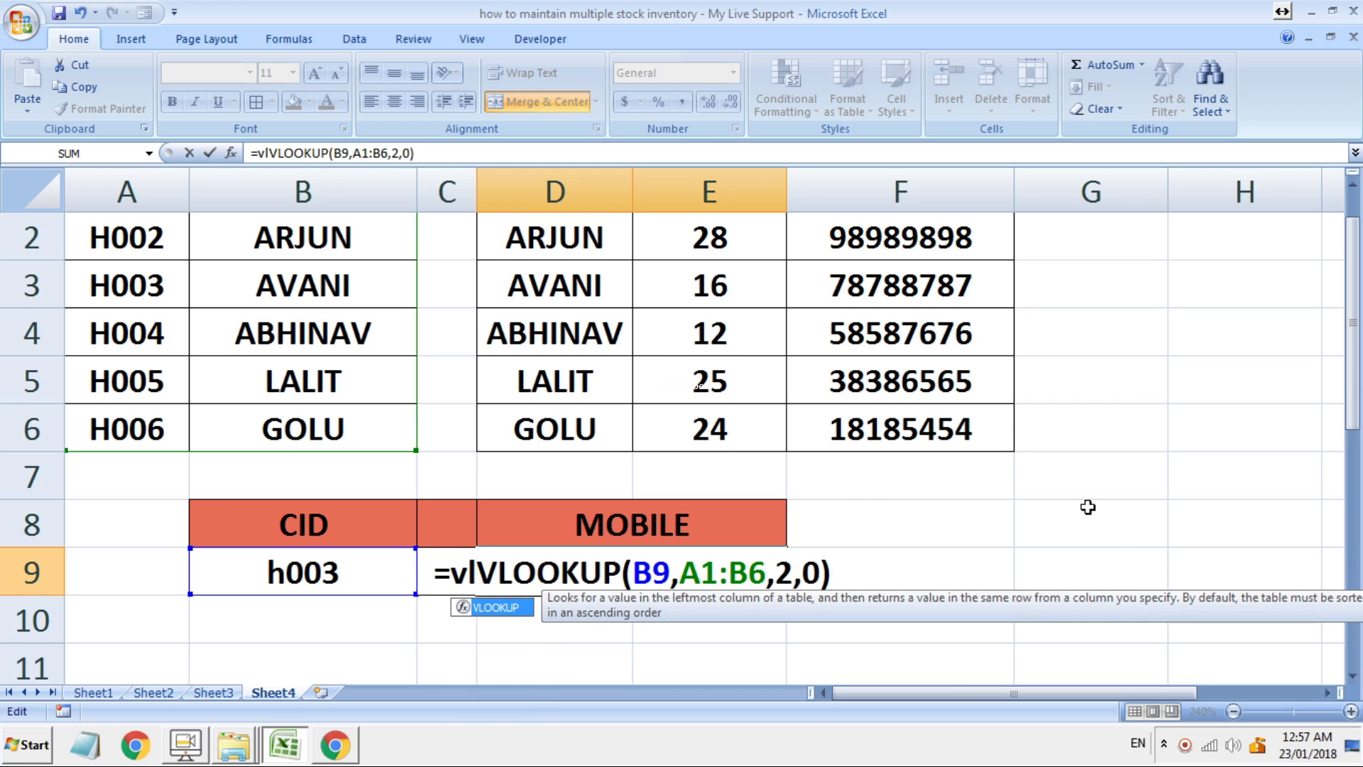
click(508, 607)
double_click(508, 607)
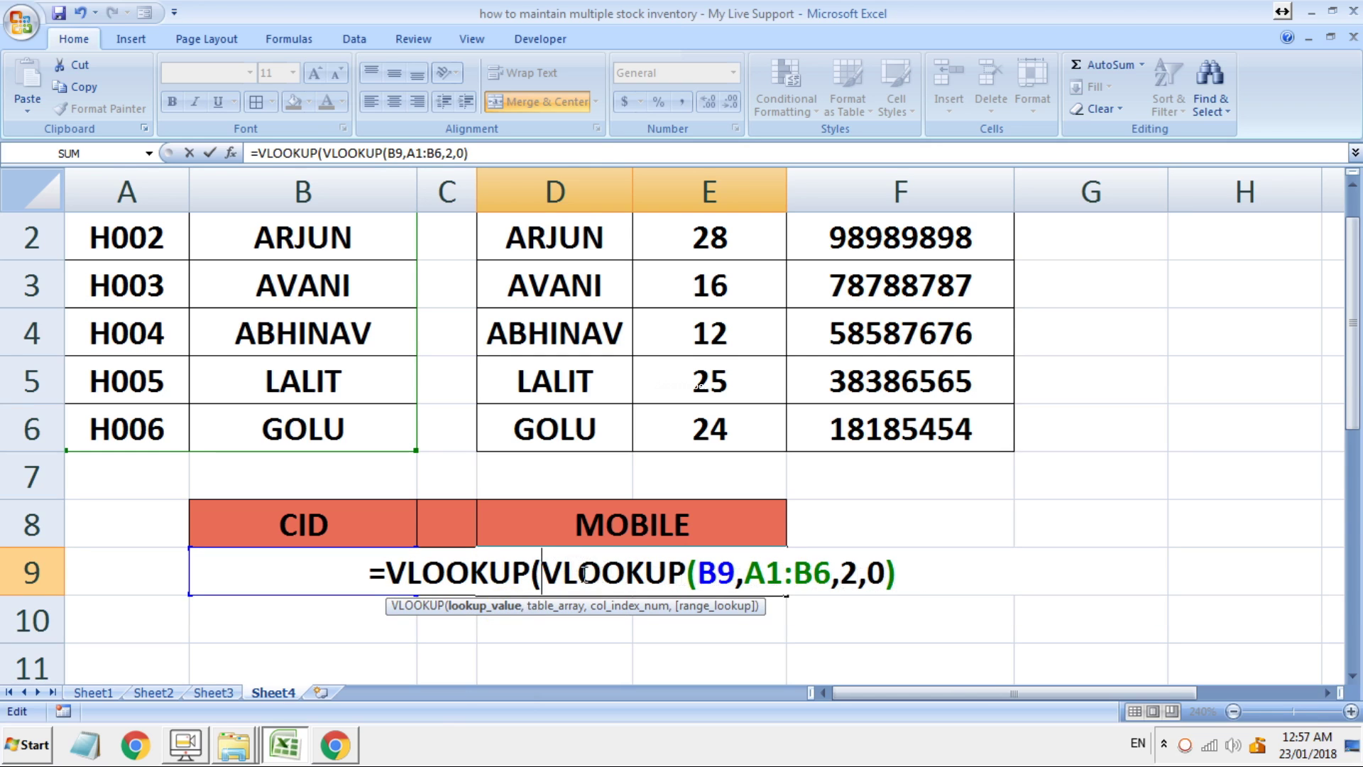
click(900, 575)
text(,)
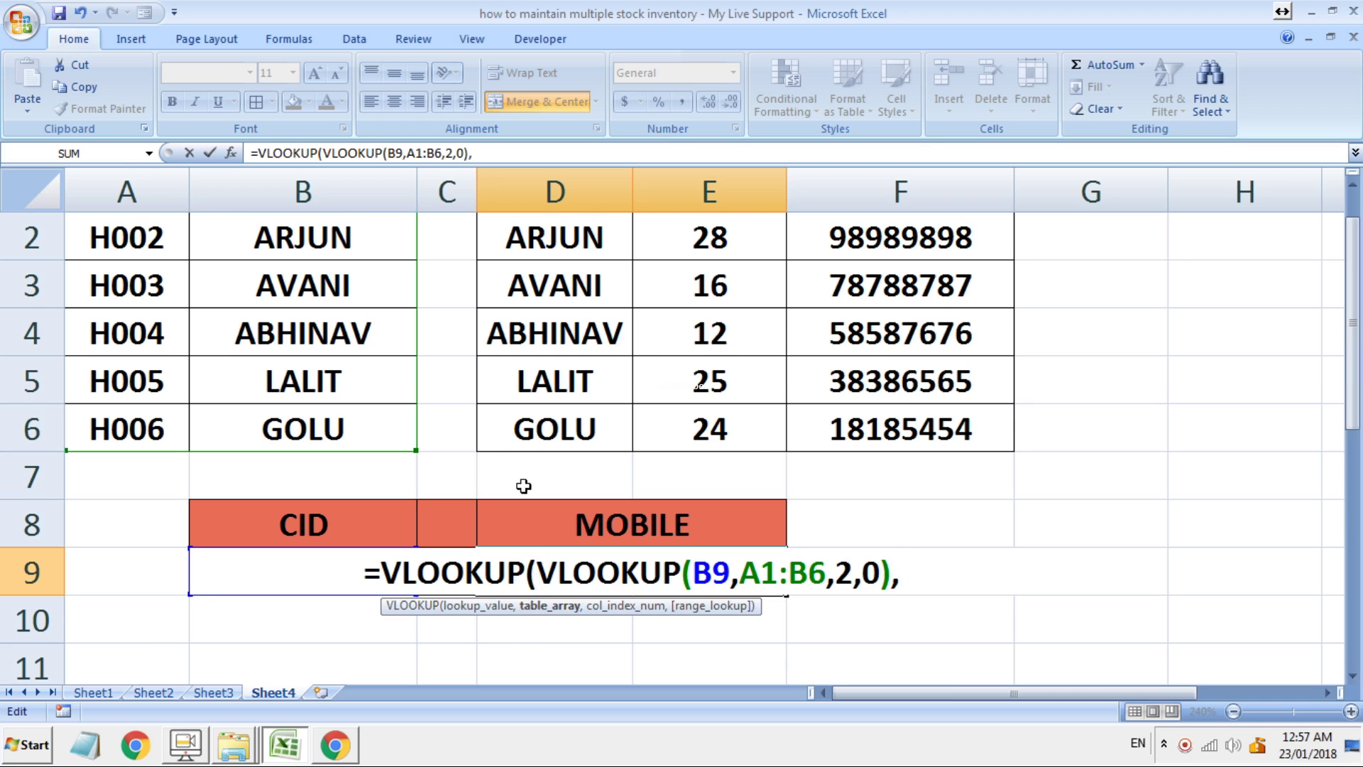
scroll(526, 477, up, 1)
drag(552, 248, 861, 471)
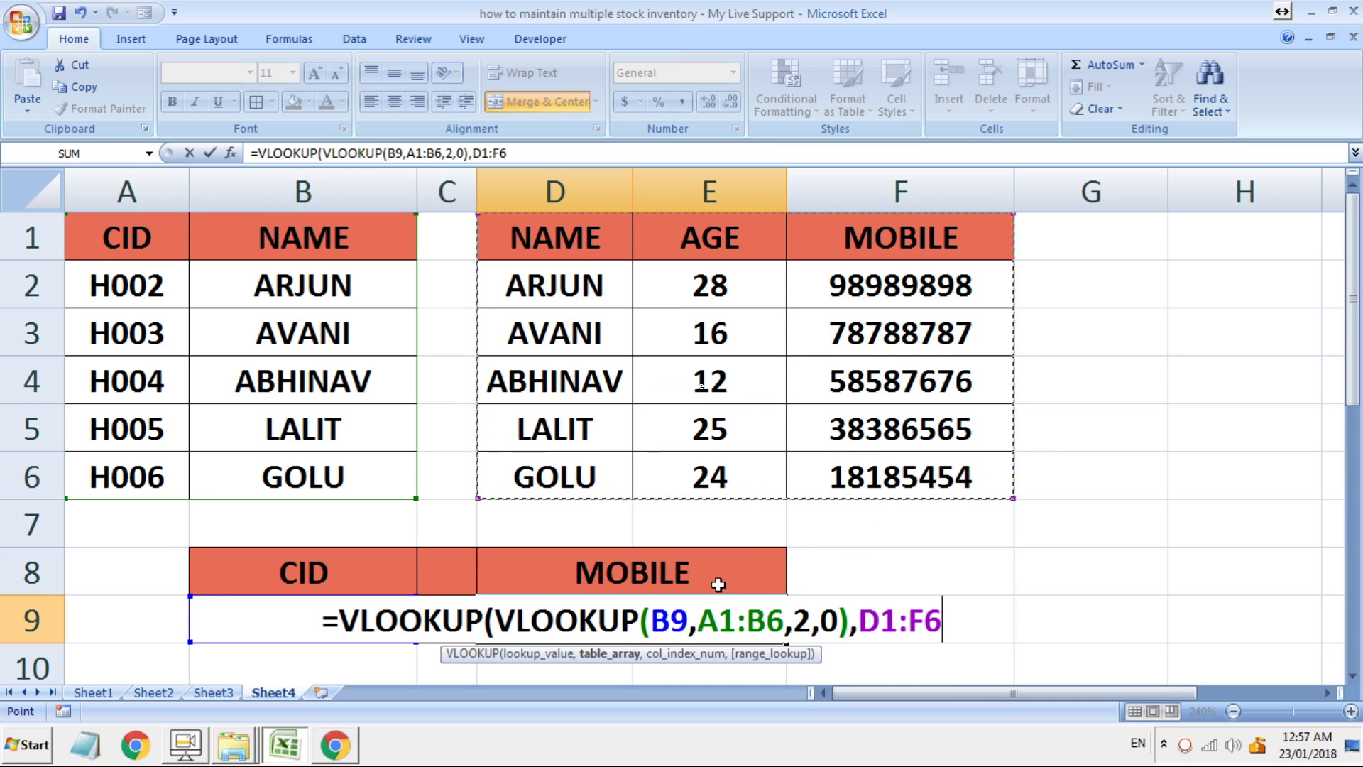
text(,)
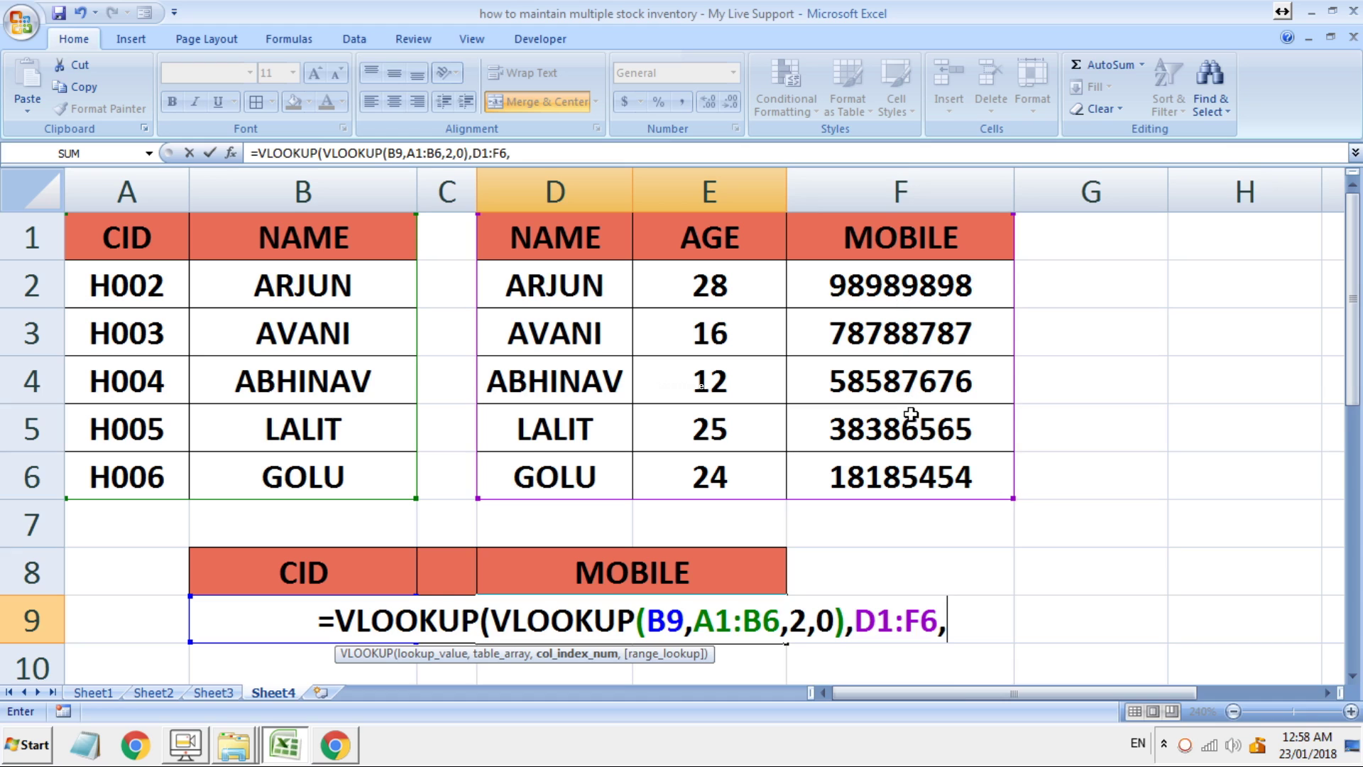
text(3)
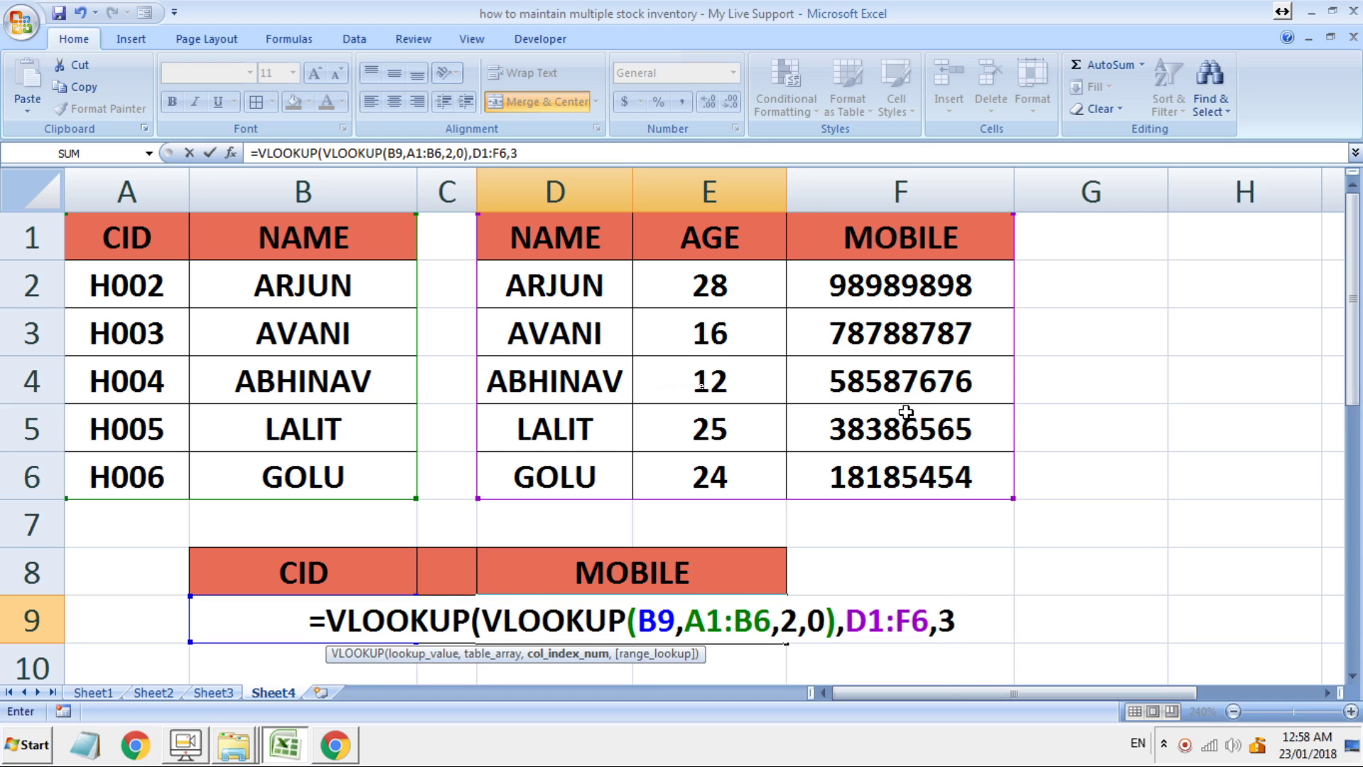
text(,)
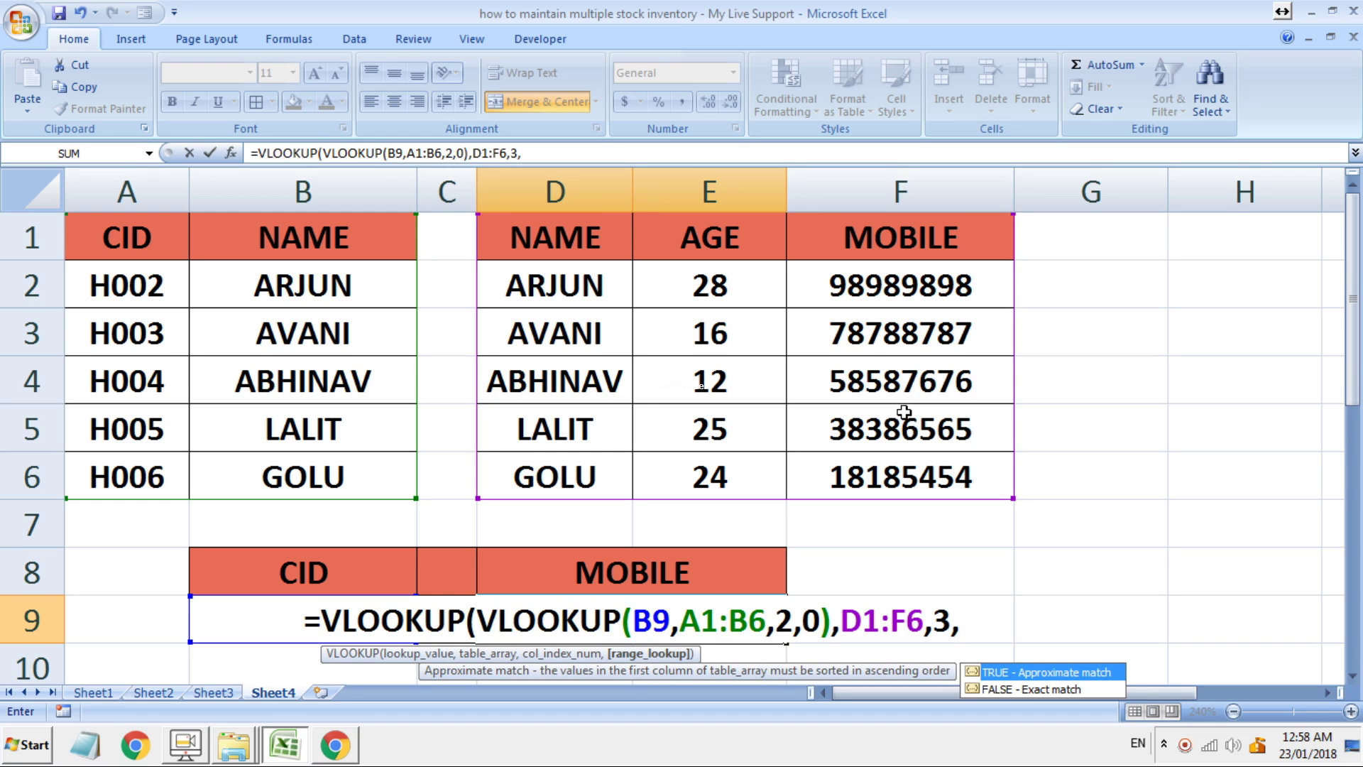
text(0)
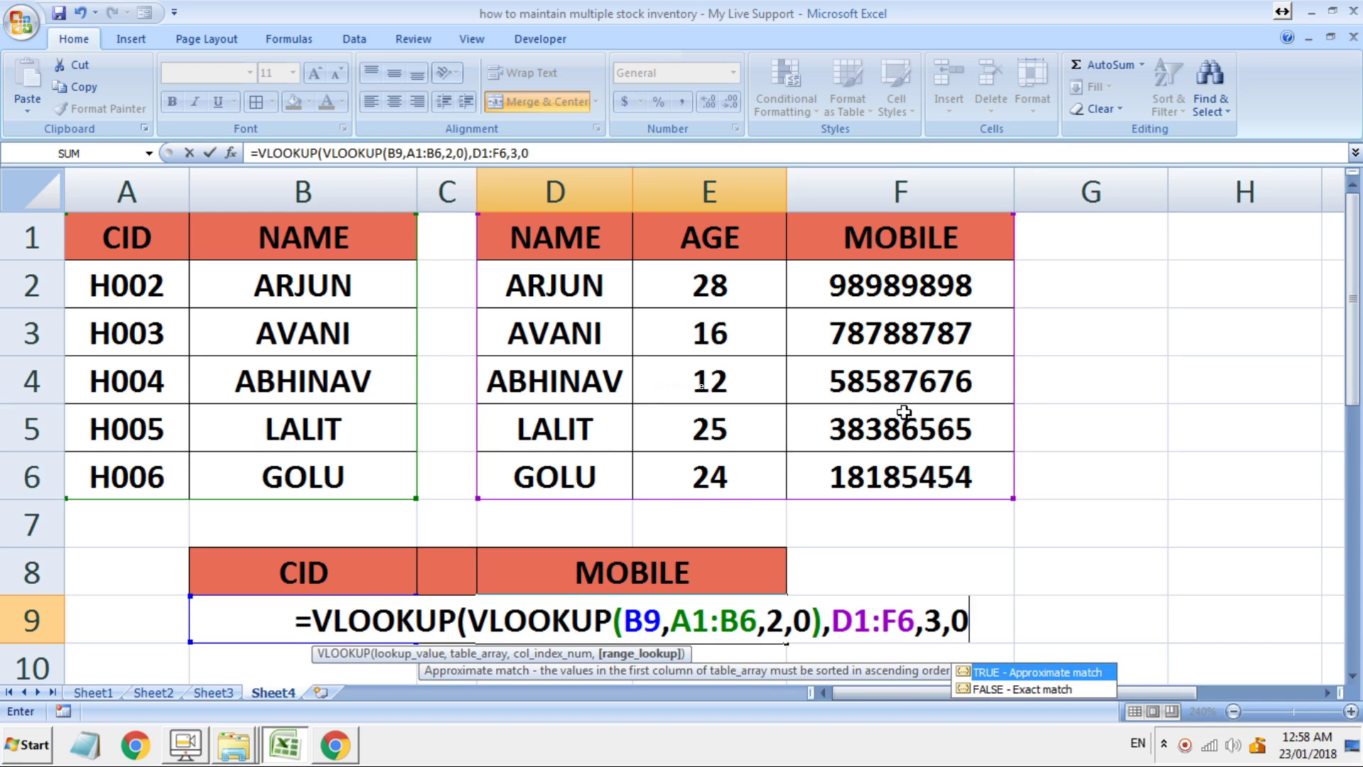
text())
Step: Commit the nested lookup and test it with CID H006, checking that row's mobile number
key(Return)
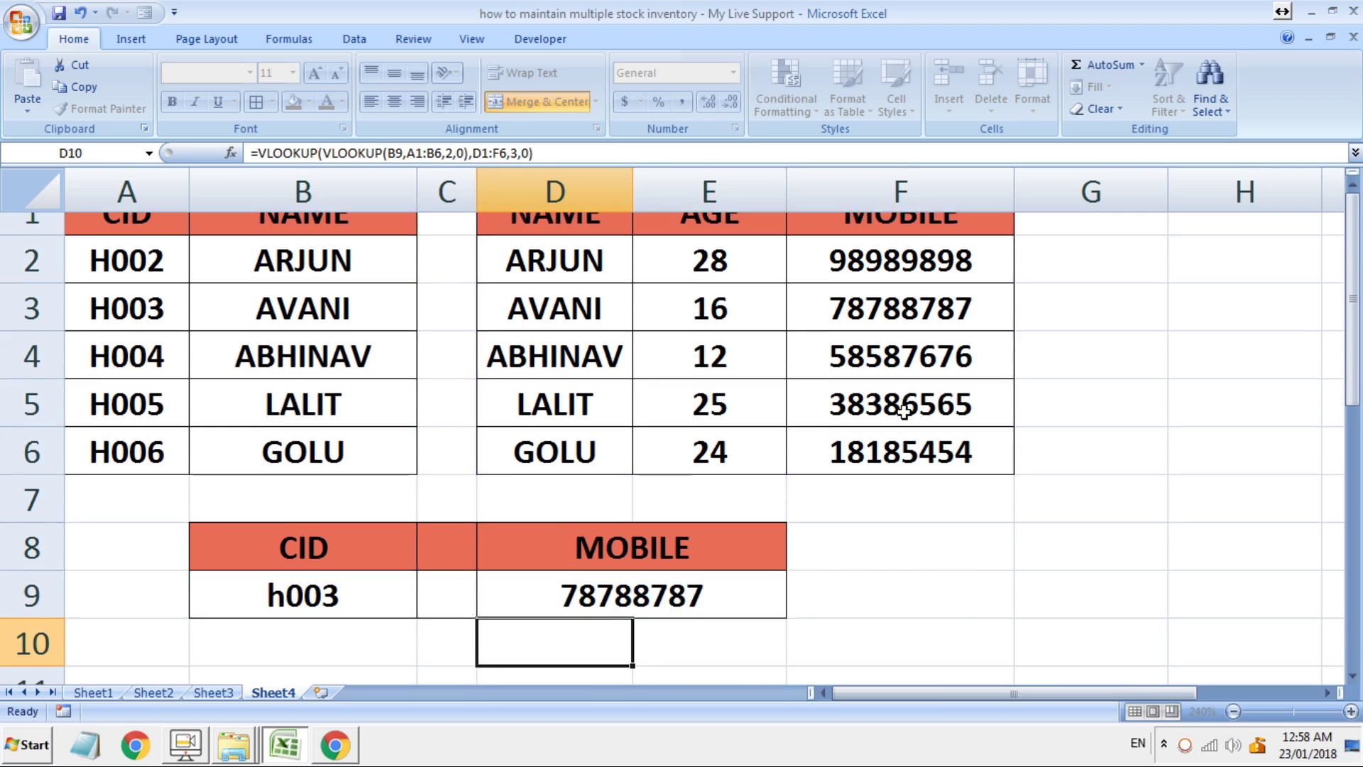
click(263, 575)
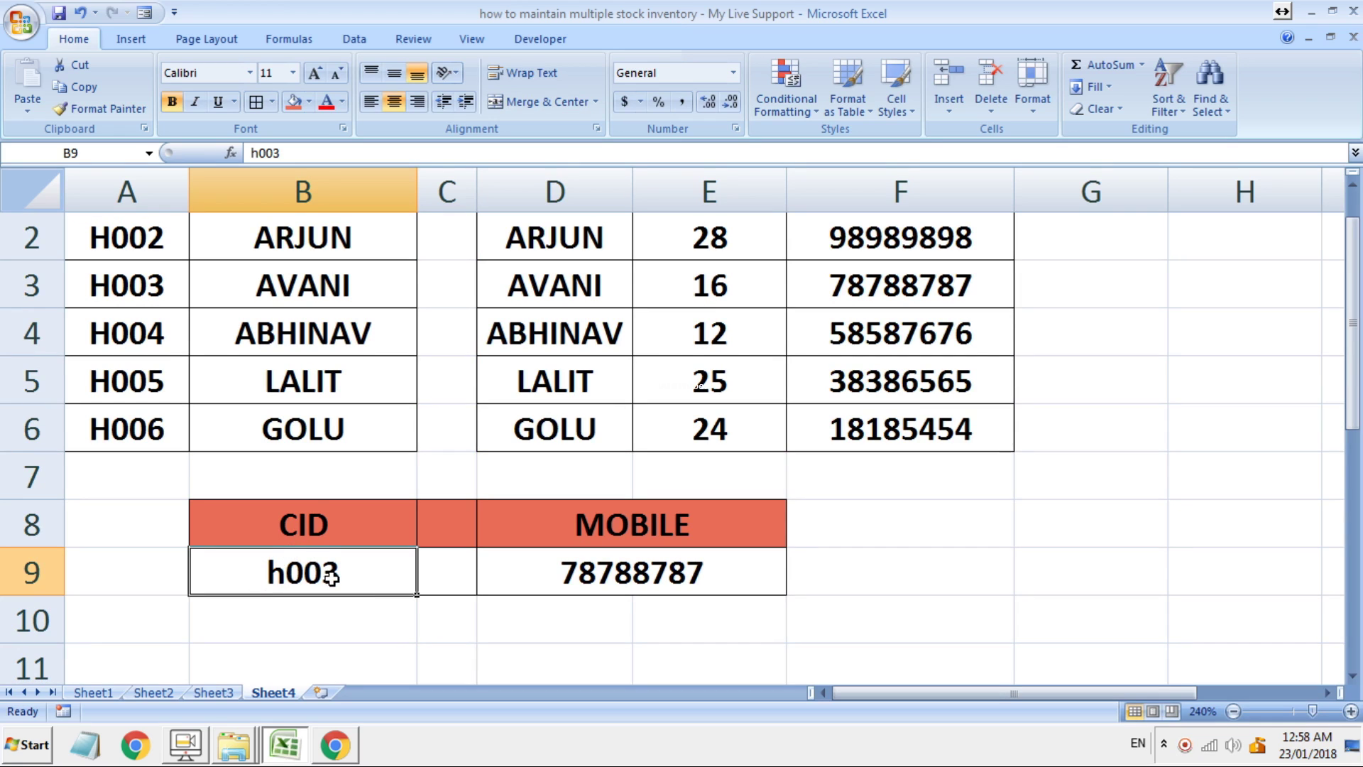
text(H00)
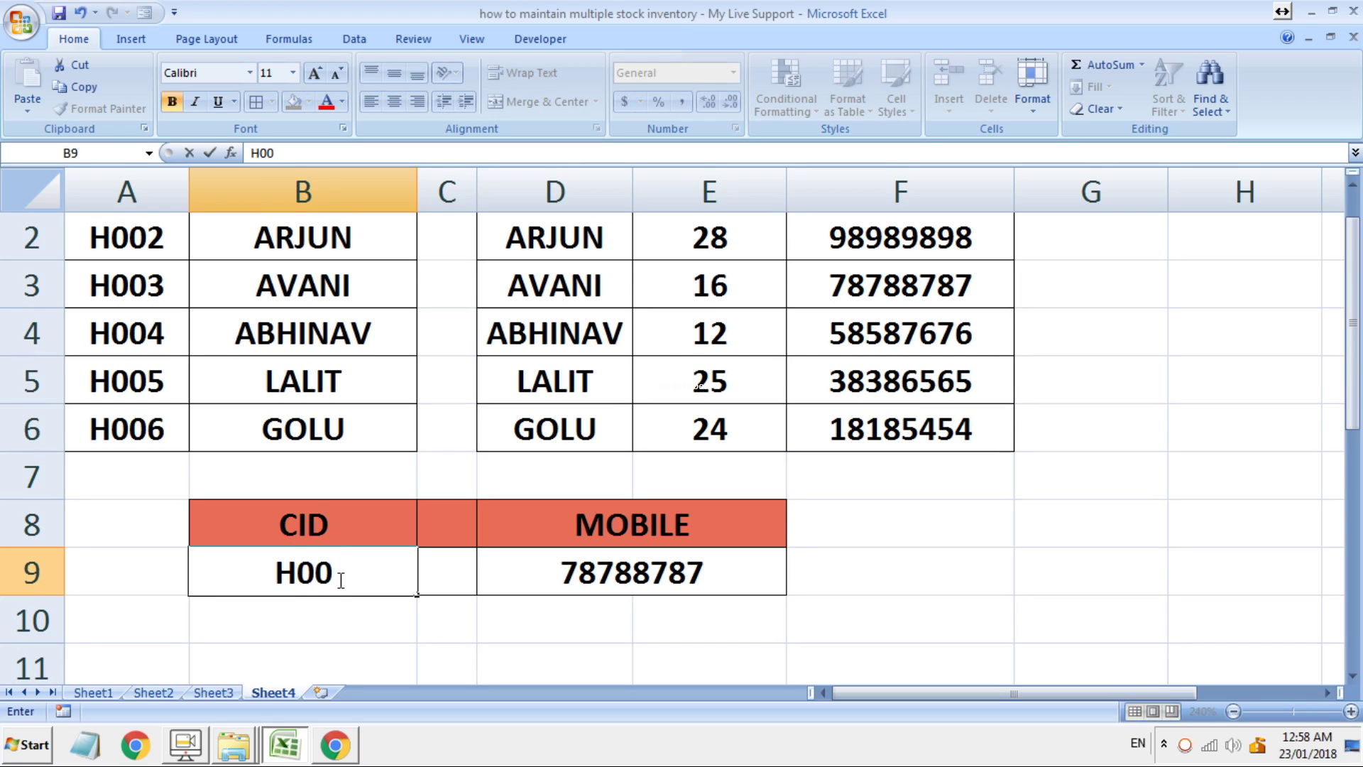
text(6)
key(Return)
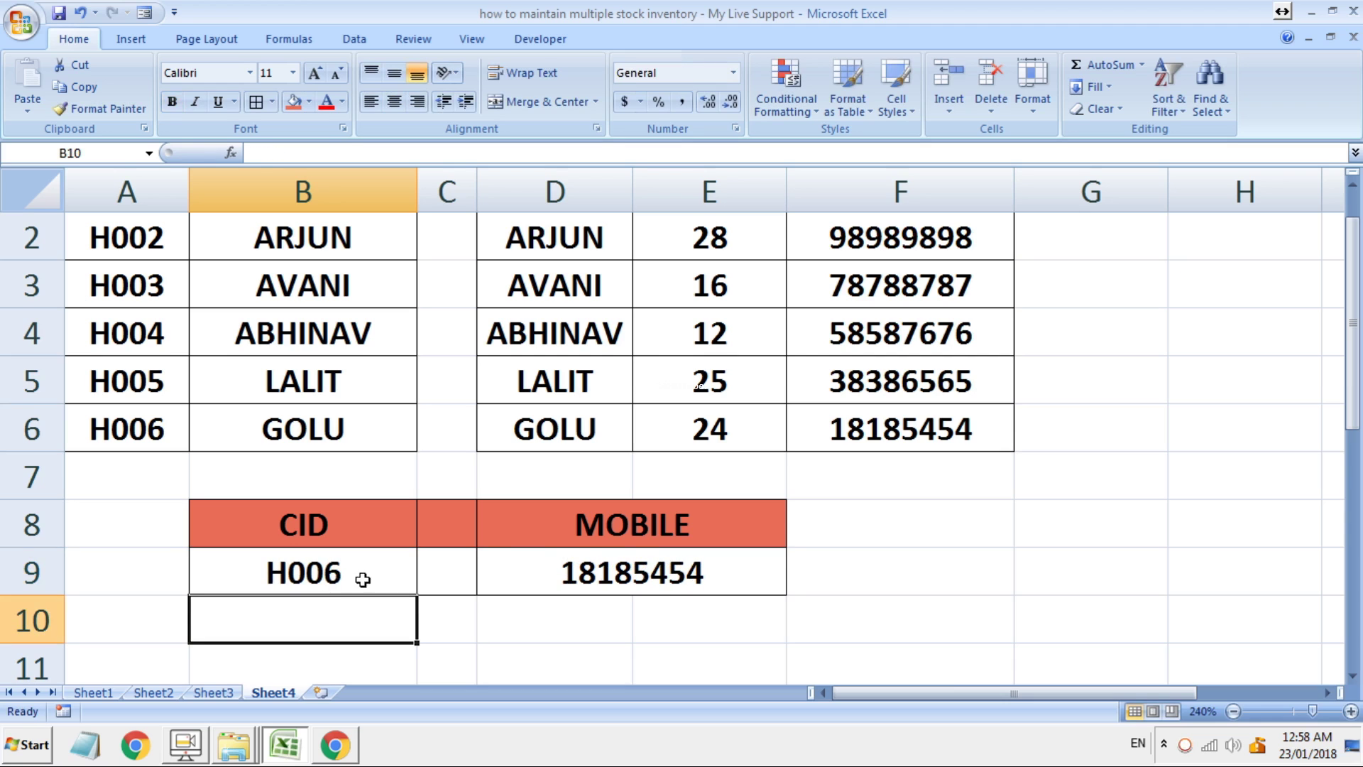
drag(608, 449, 867, 444)
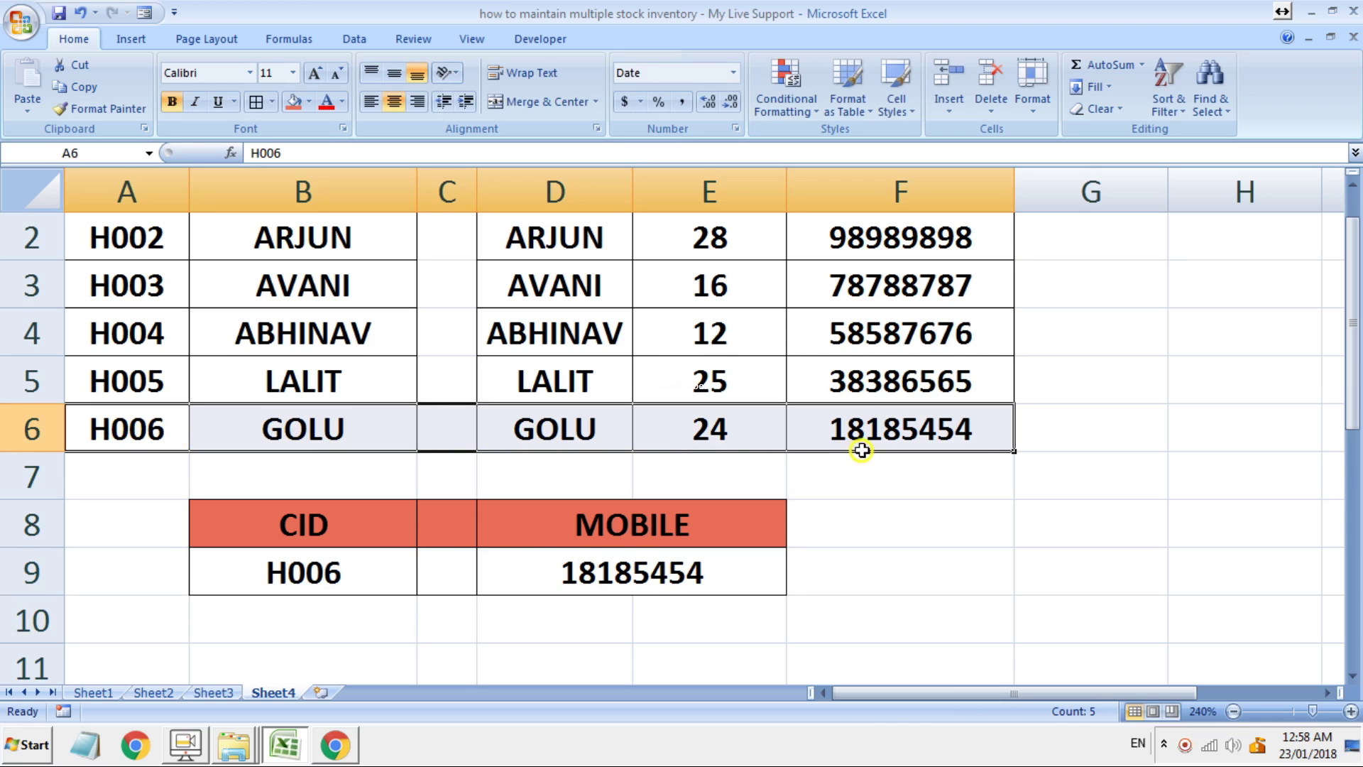
click(866, 444)
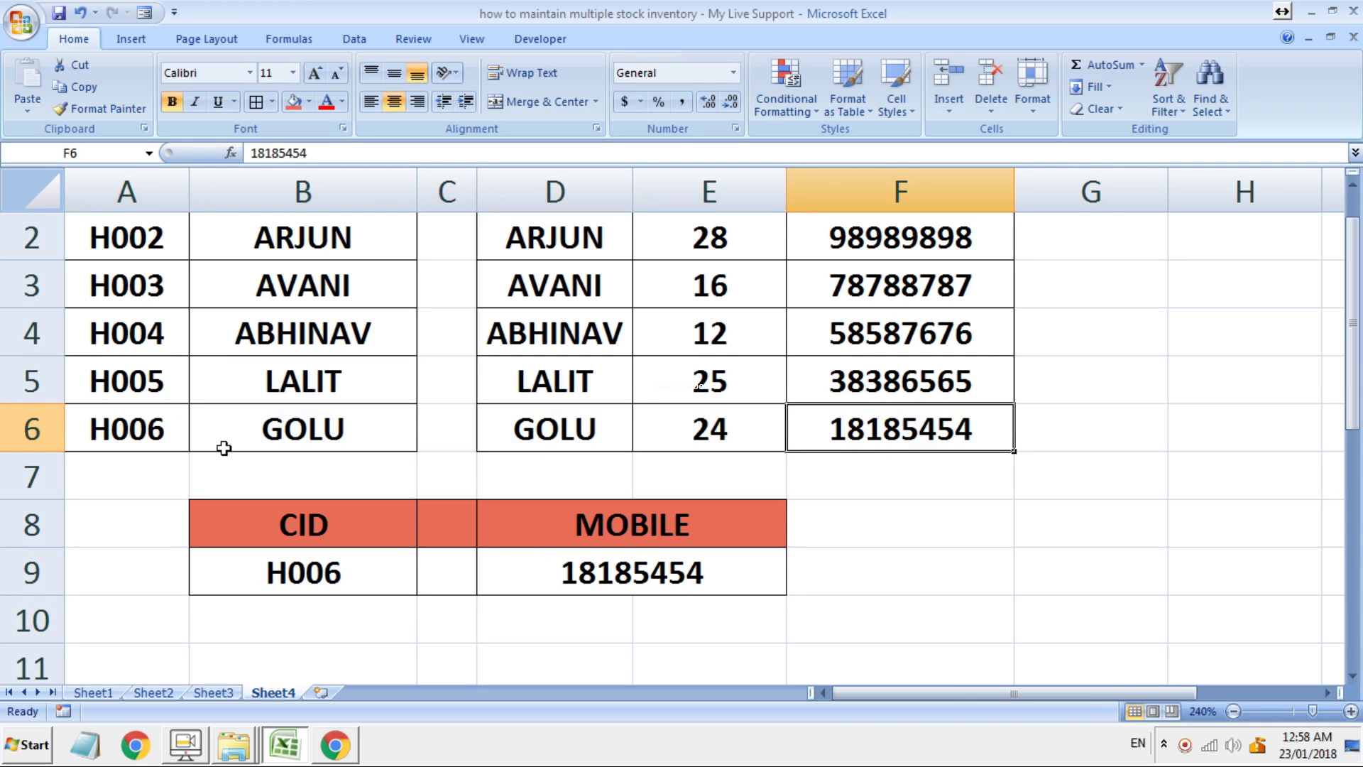
Step: Change the CID to H005 and confirm D9's 38386565 matches column F of the H005 row
double_click(383, 571)
key(BackSpace)
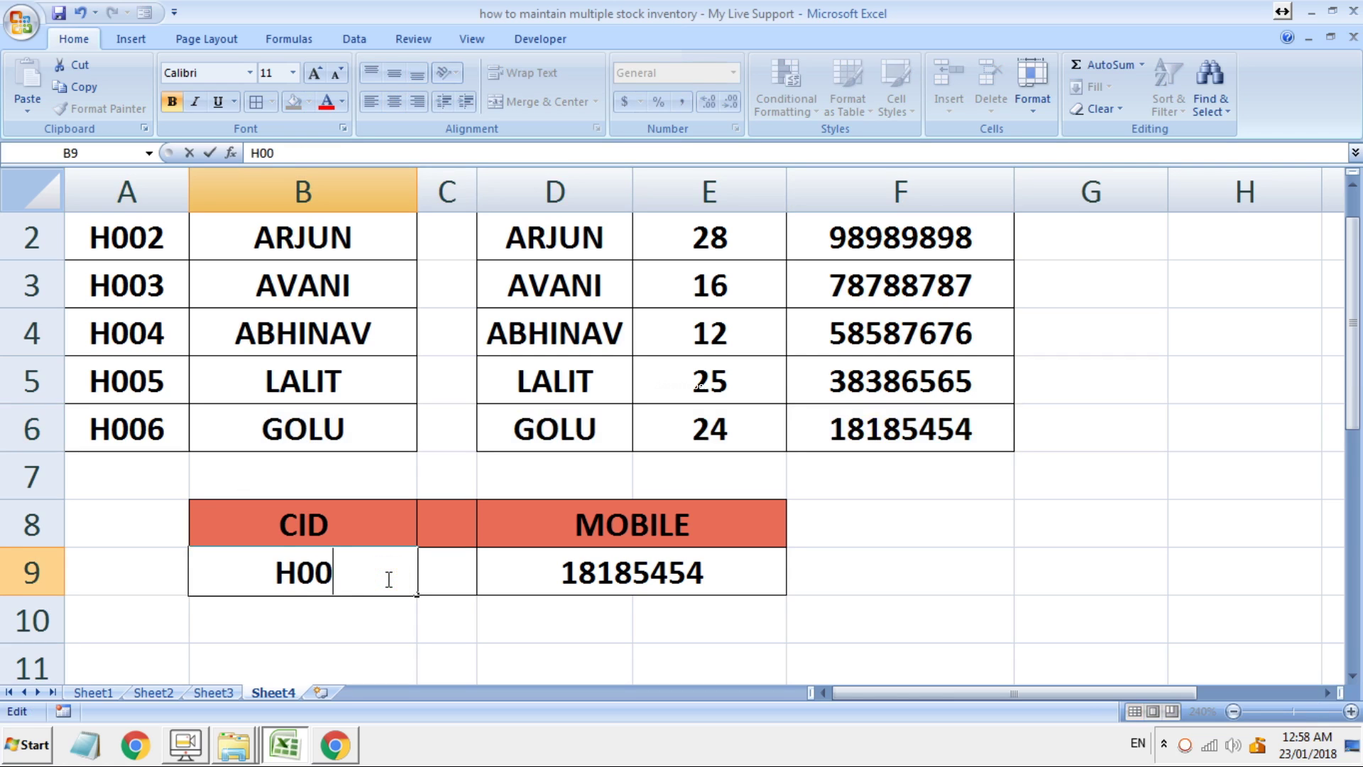
text(5)
click(1065, 576)
drag(334, 572, 563, 571)
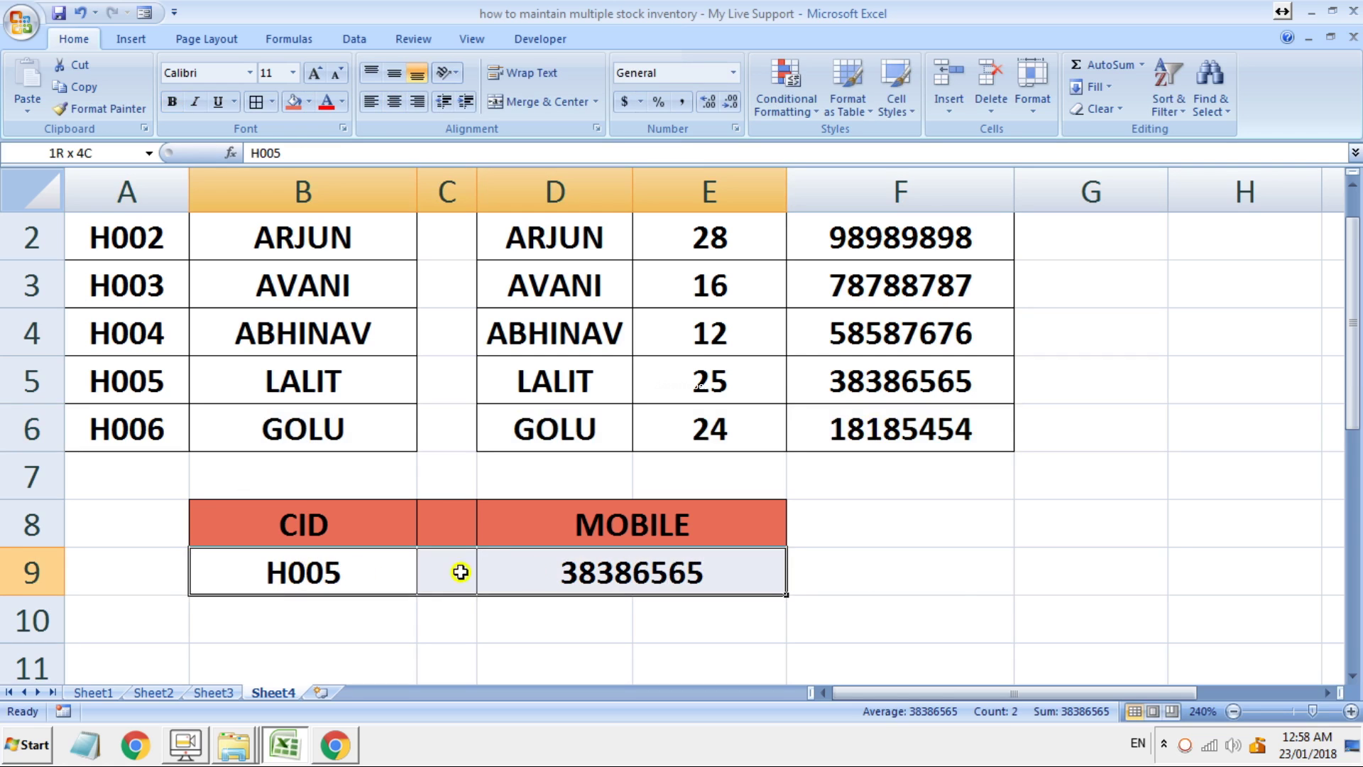
click(130, 389)
drag(130, 389, 879, 387)
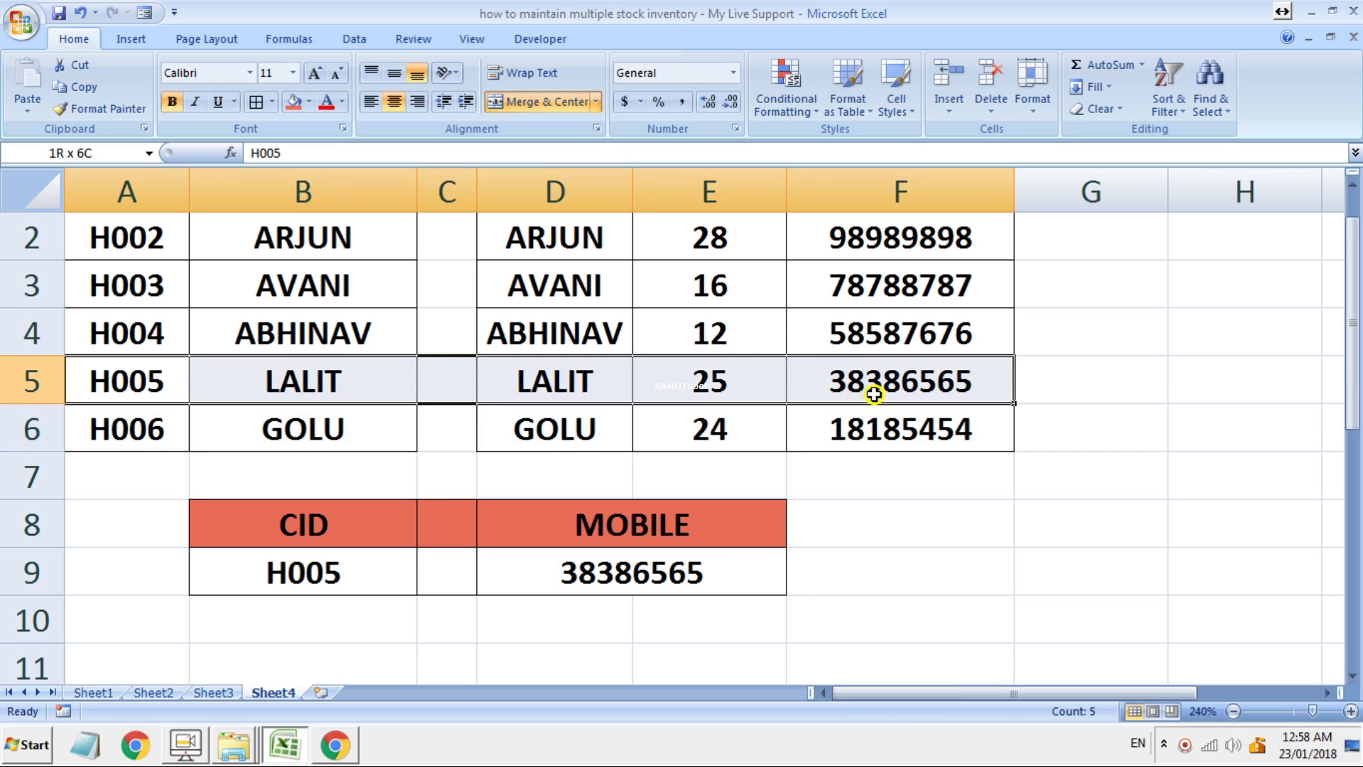
double_click(880, 386)
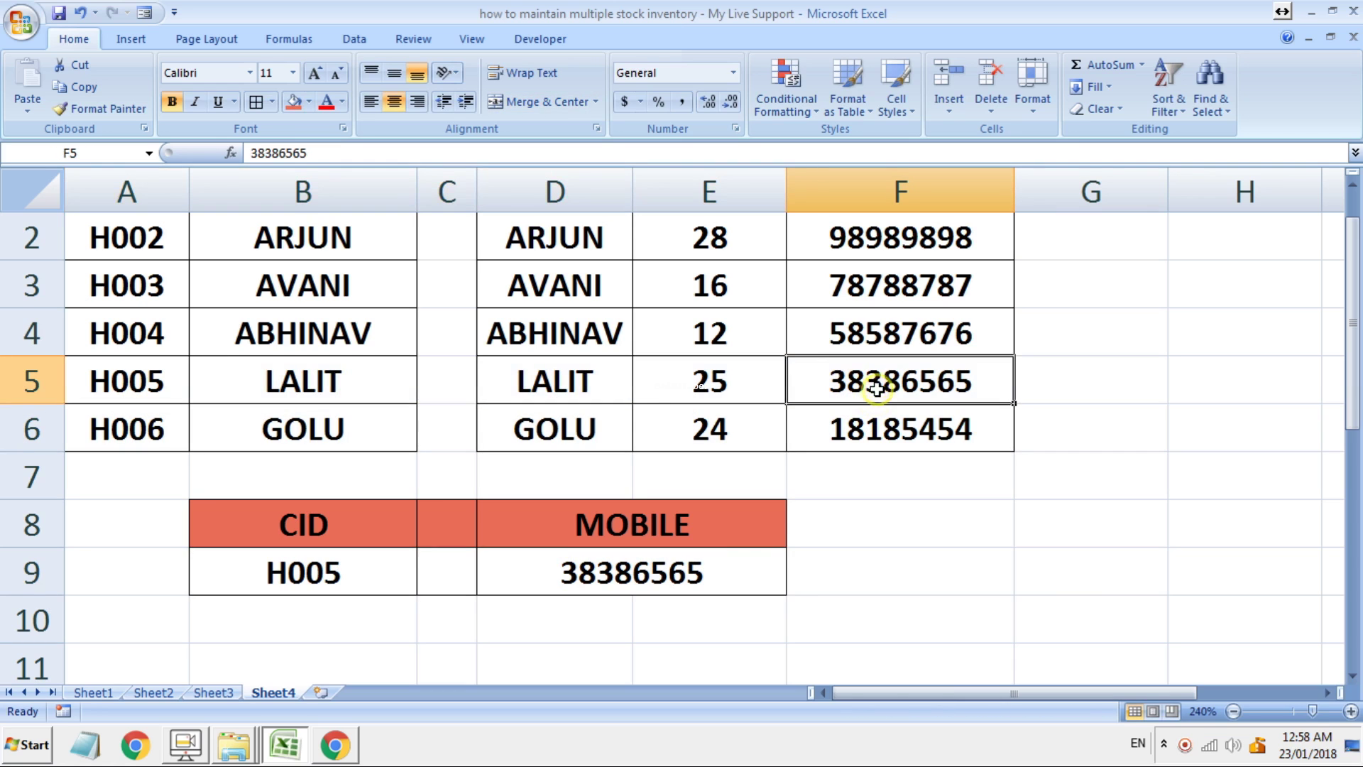
click(1131, 376)
scroll(582, 560, up, 1)
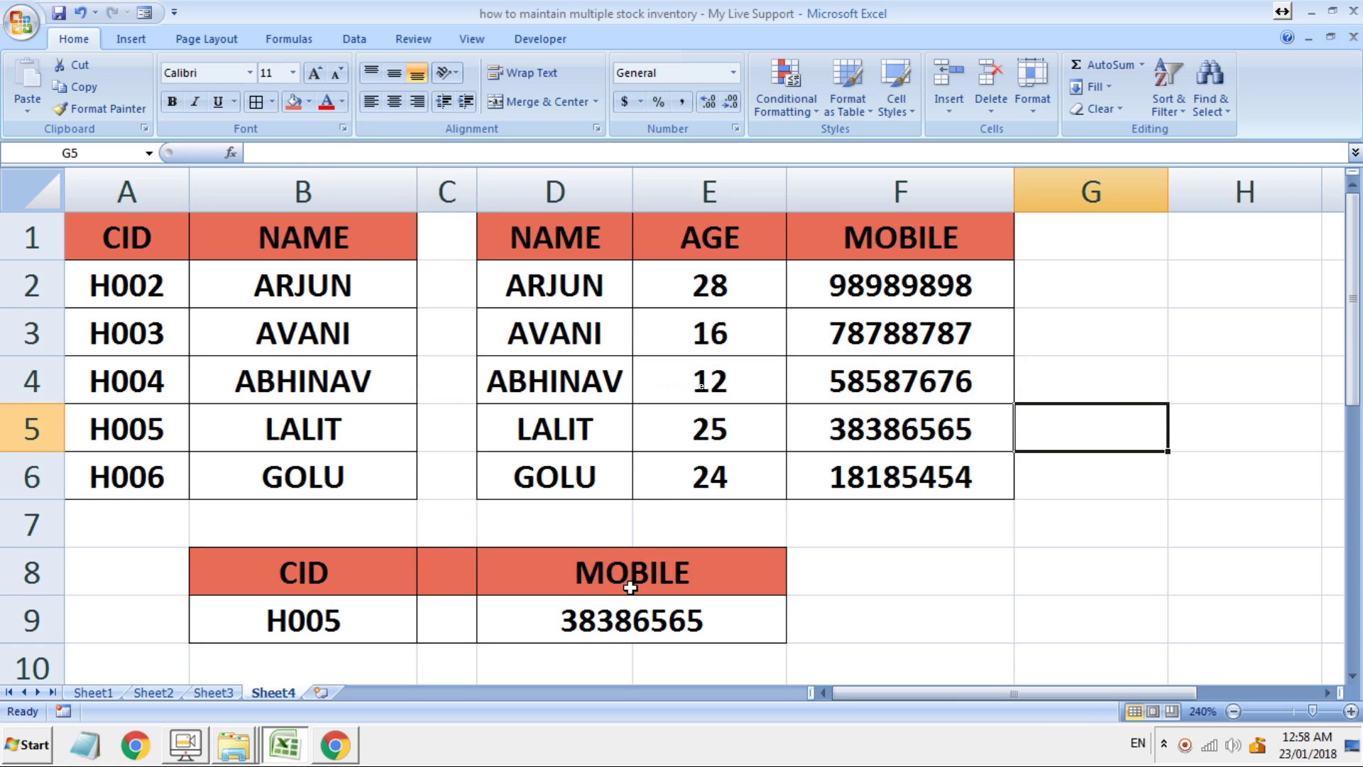
double_click(616, 622)
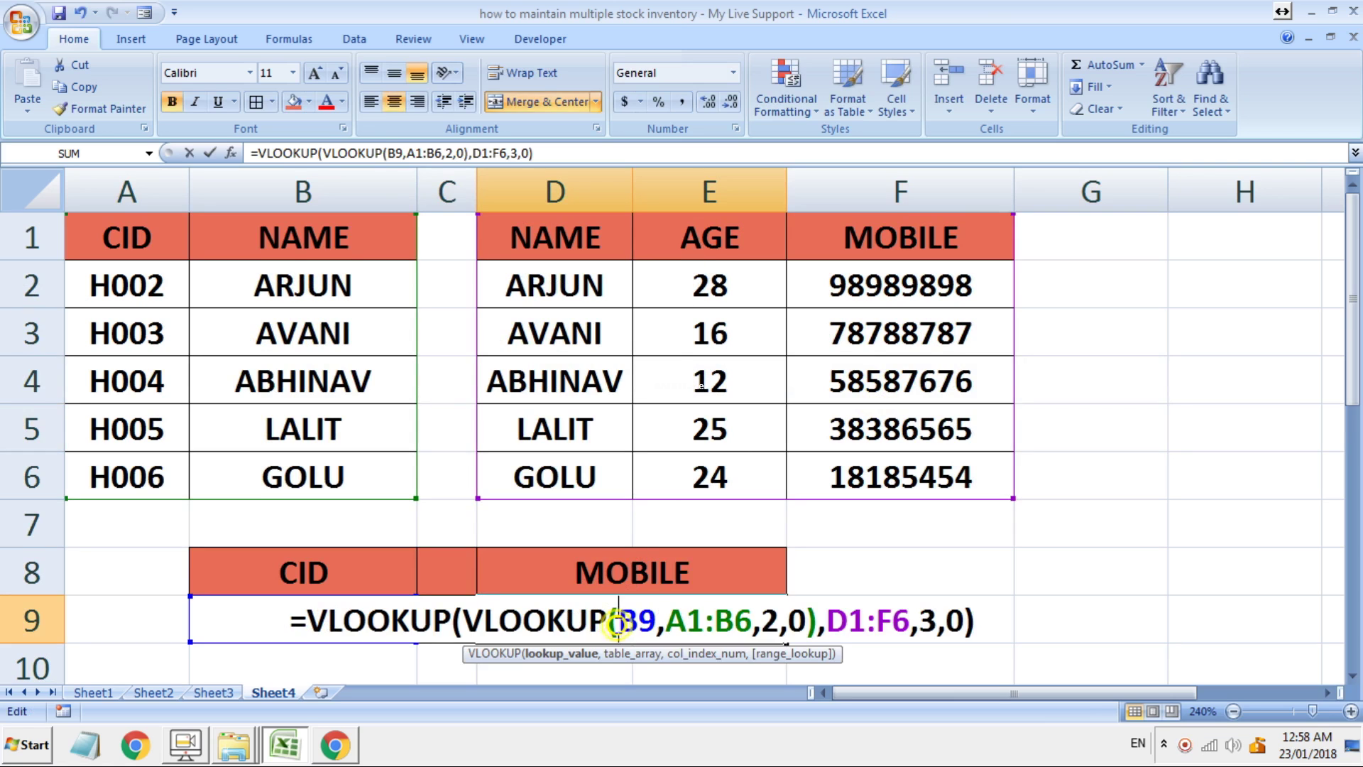
click(932, 622)
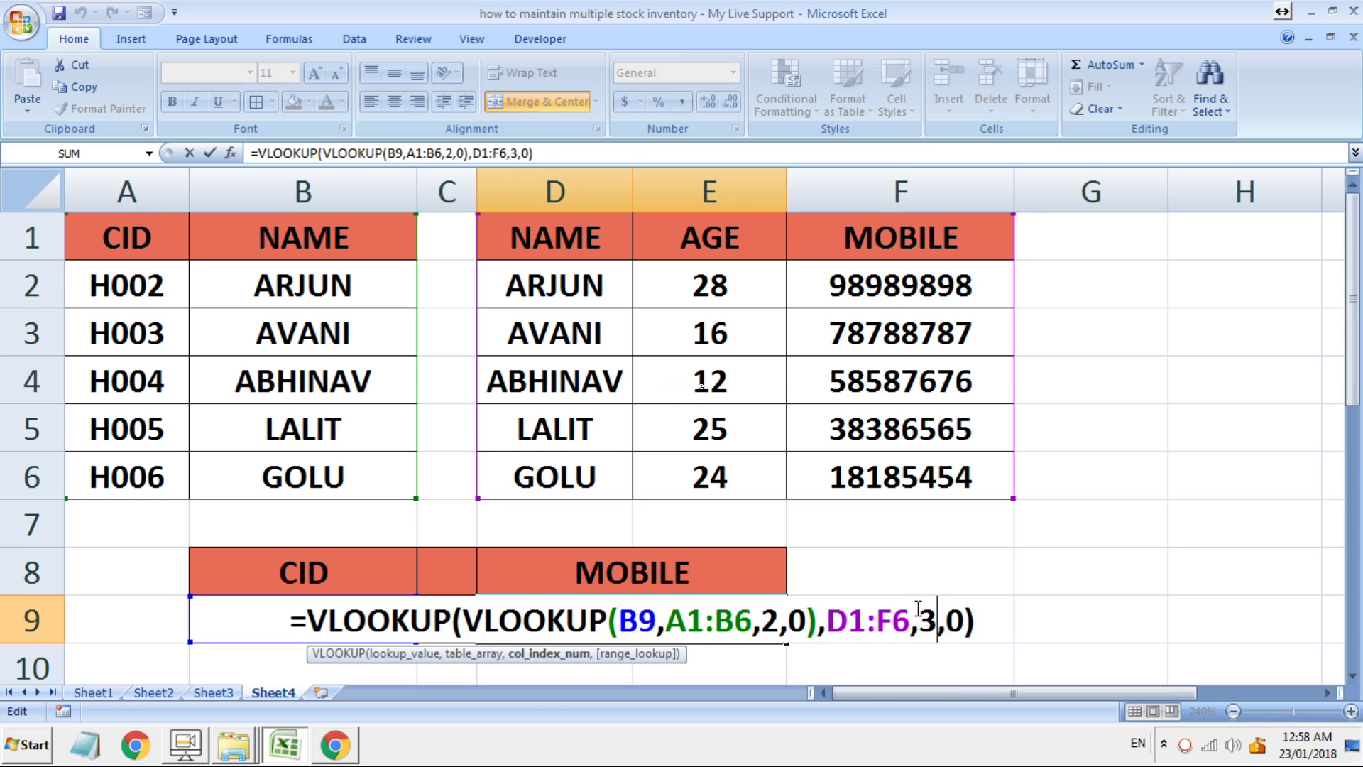
key(BackSpace)
text(2)
key(Return)
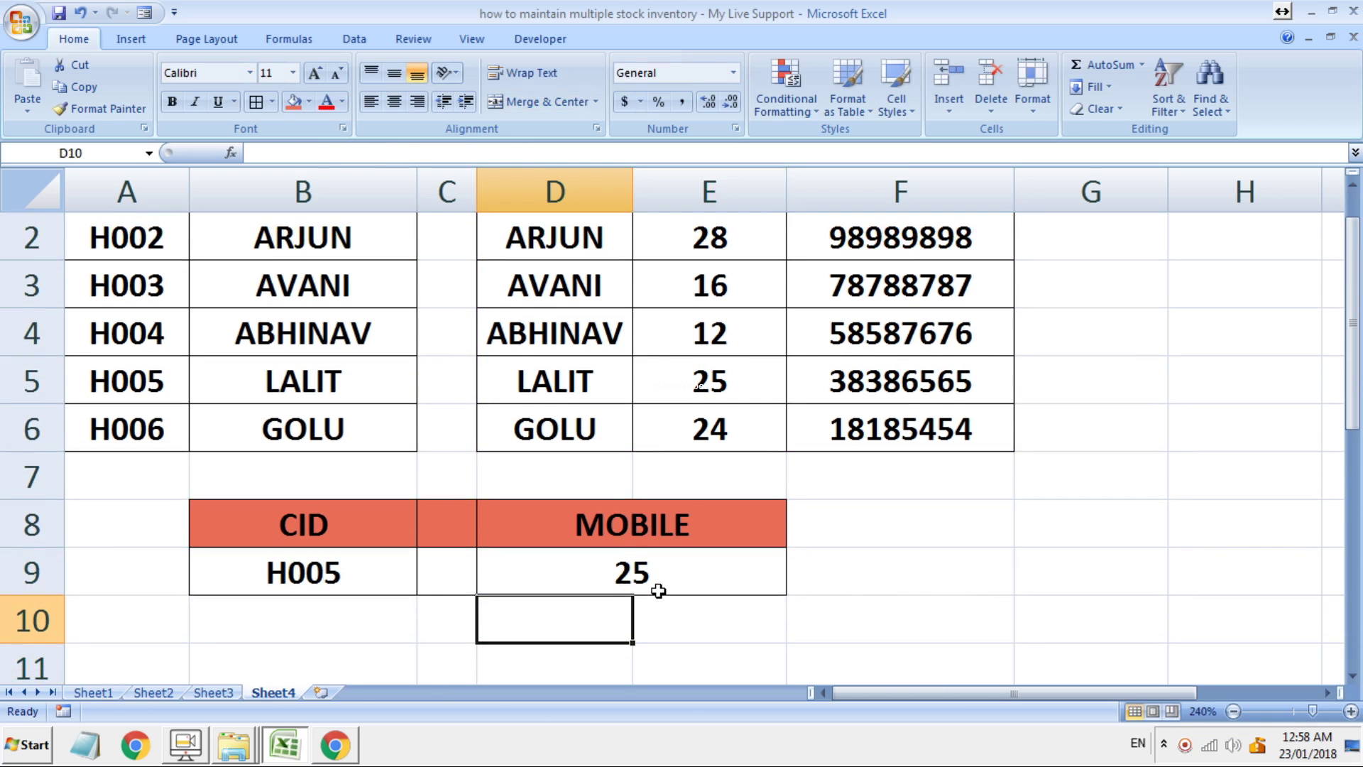
click(653, 574)
scroll(725, 547, up, 1)
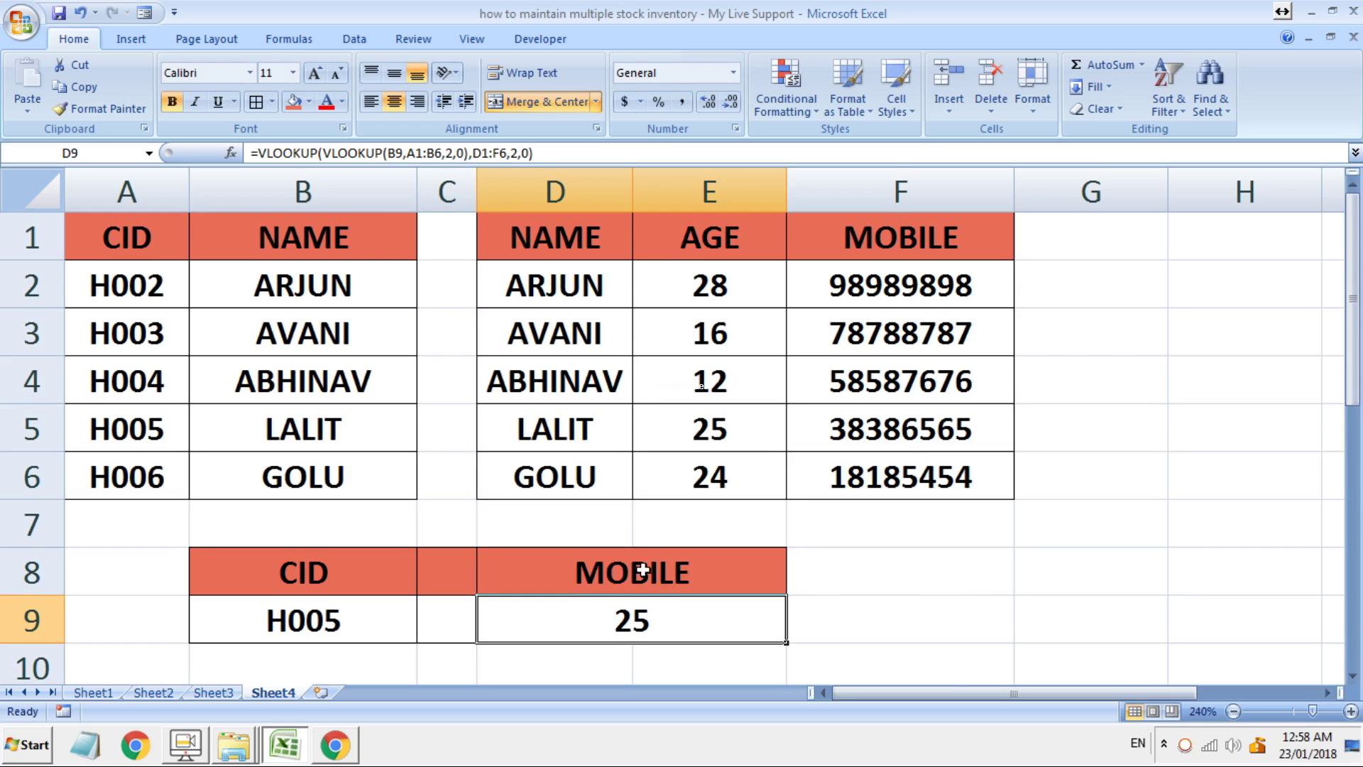
double_click(654, 620)
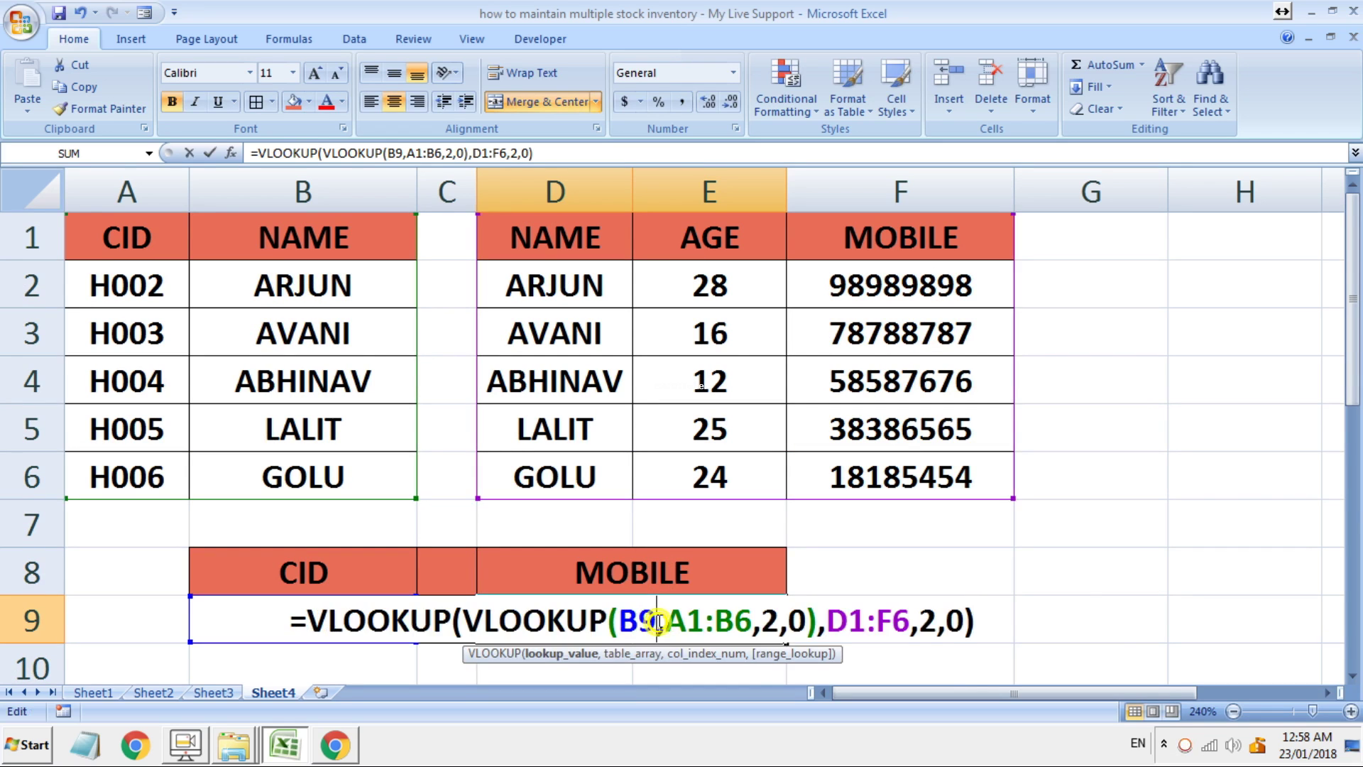
click(937, 619)
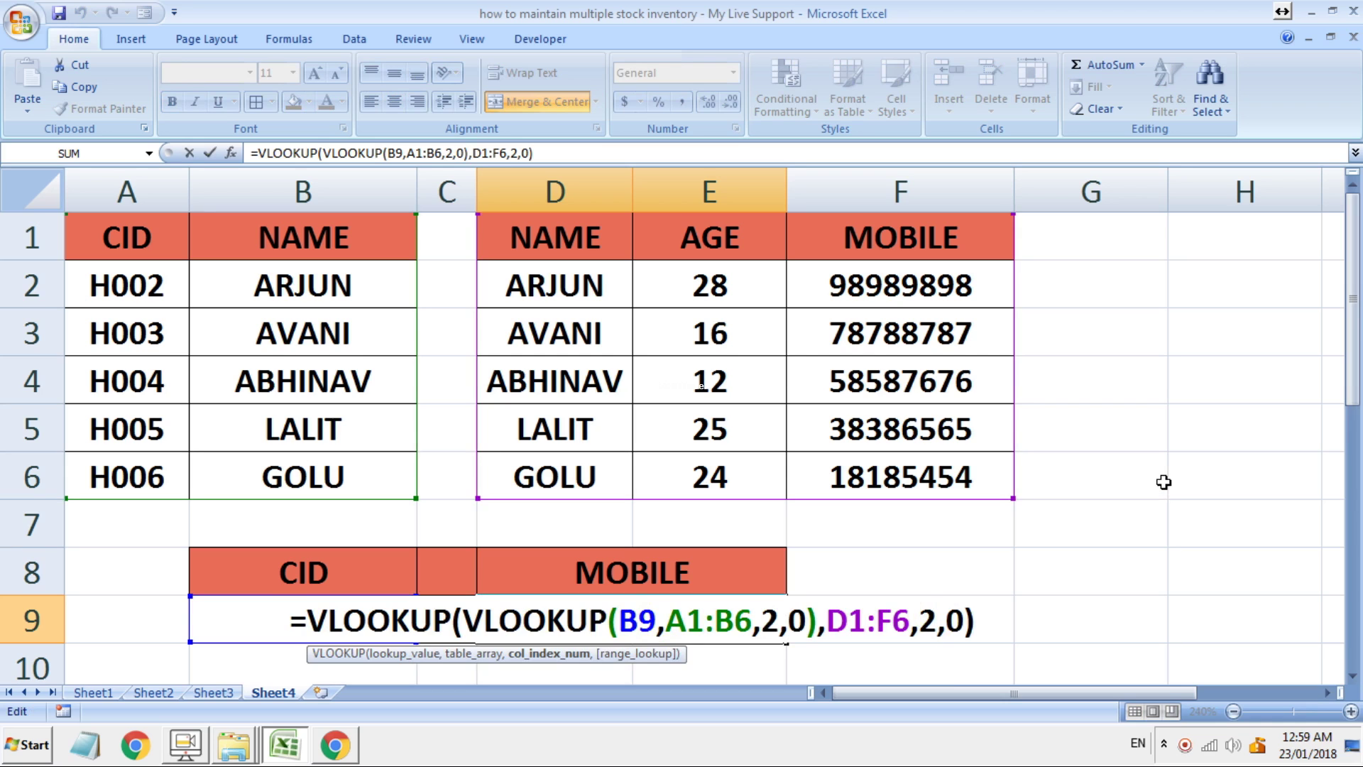
key(BackSpace)
text(3)
key(Return)
scroll(1051, 522, up, 1)
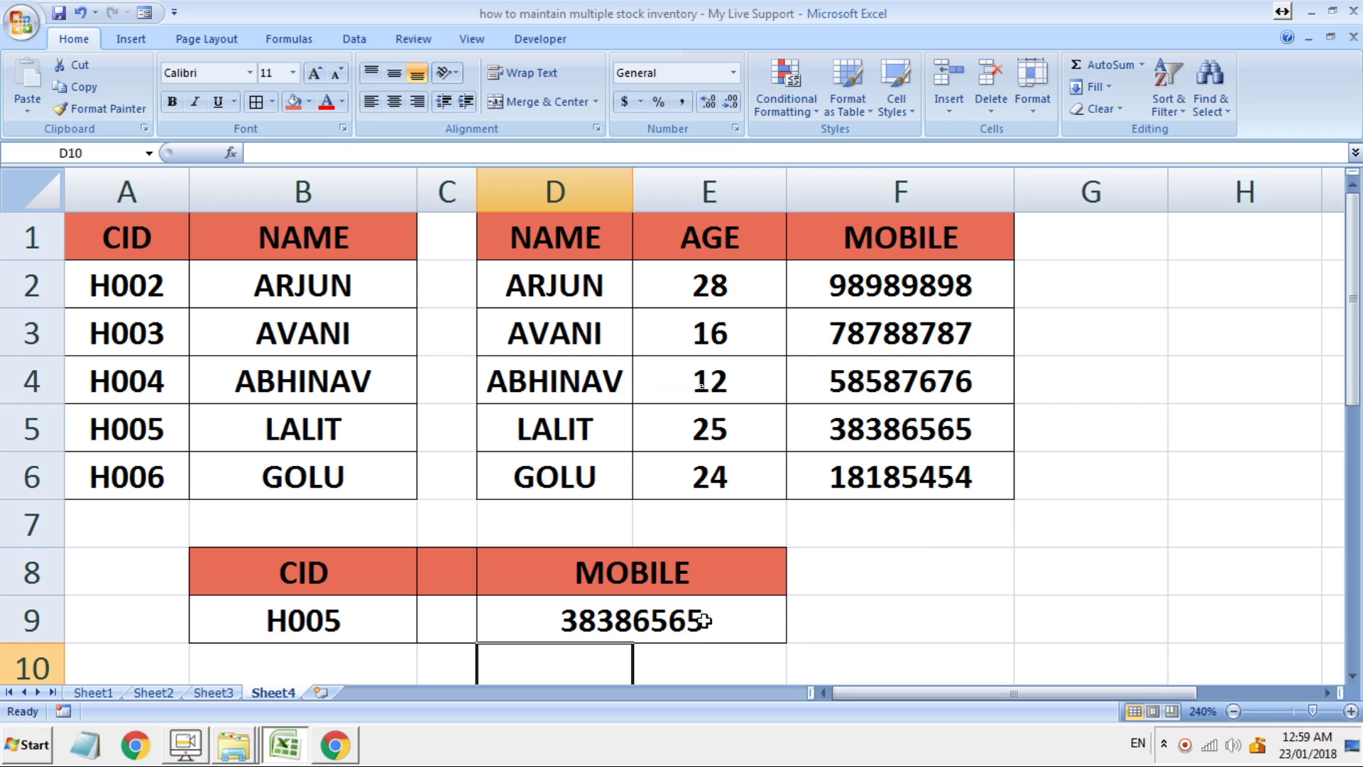
double_click(704, 620)
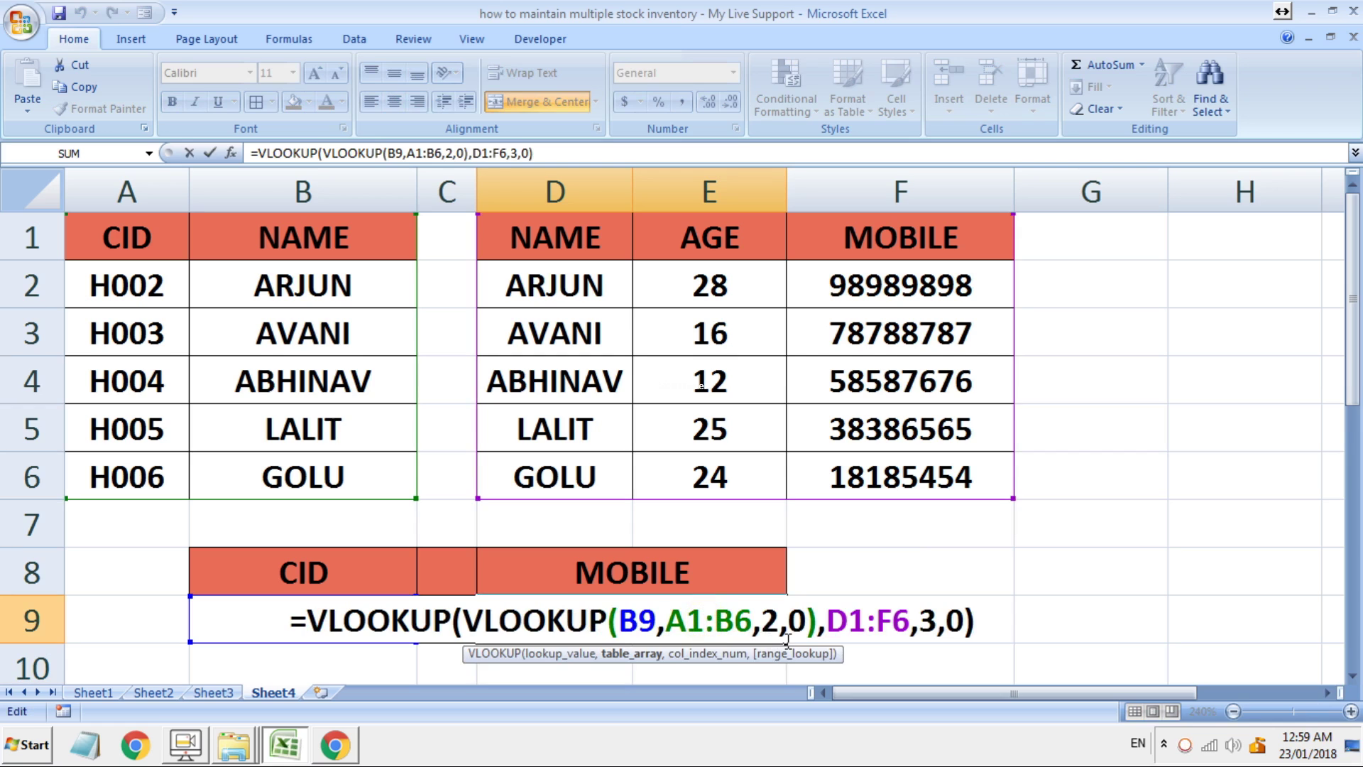
Step: Replace D9's column index 3 with MATCH(D8,D1:F1,0) so the D8 header picks the column
click(935, 623)
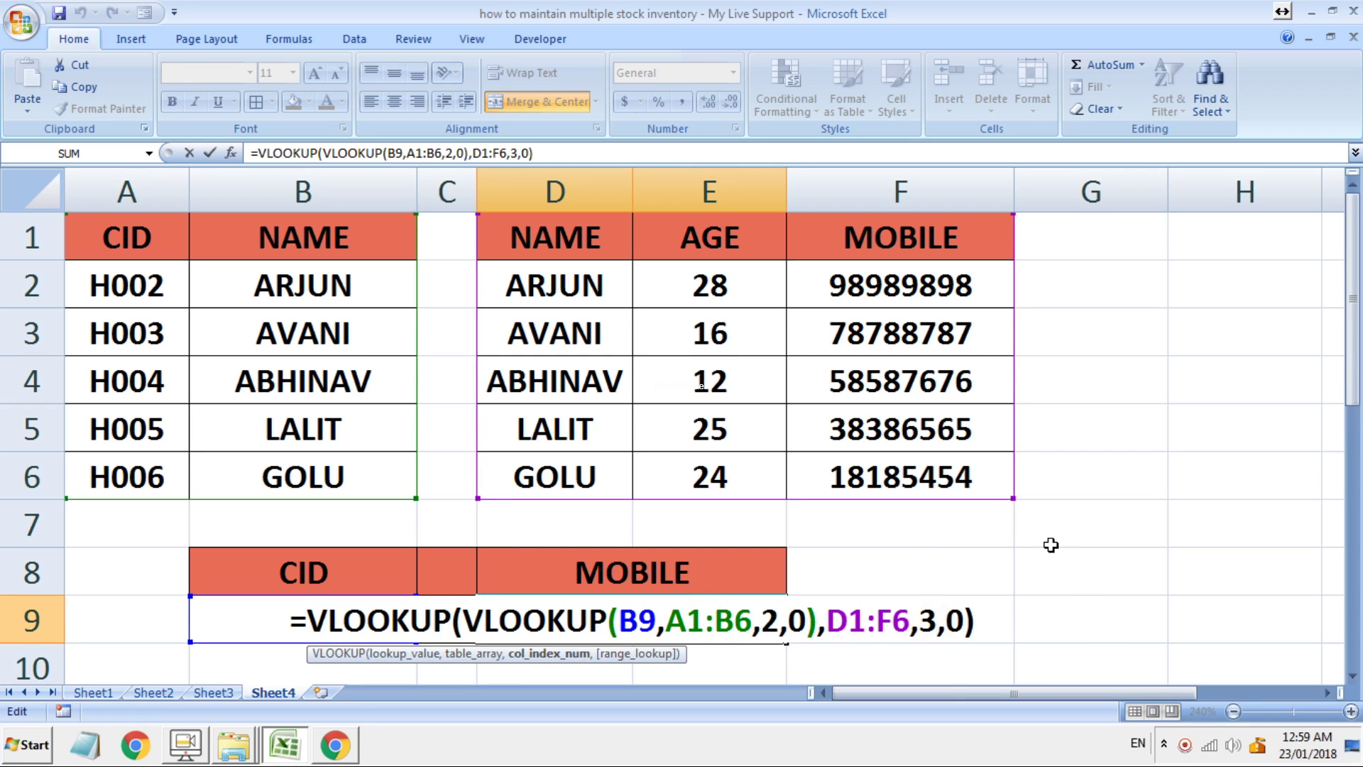
key(BackSpace)
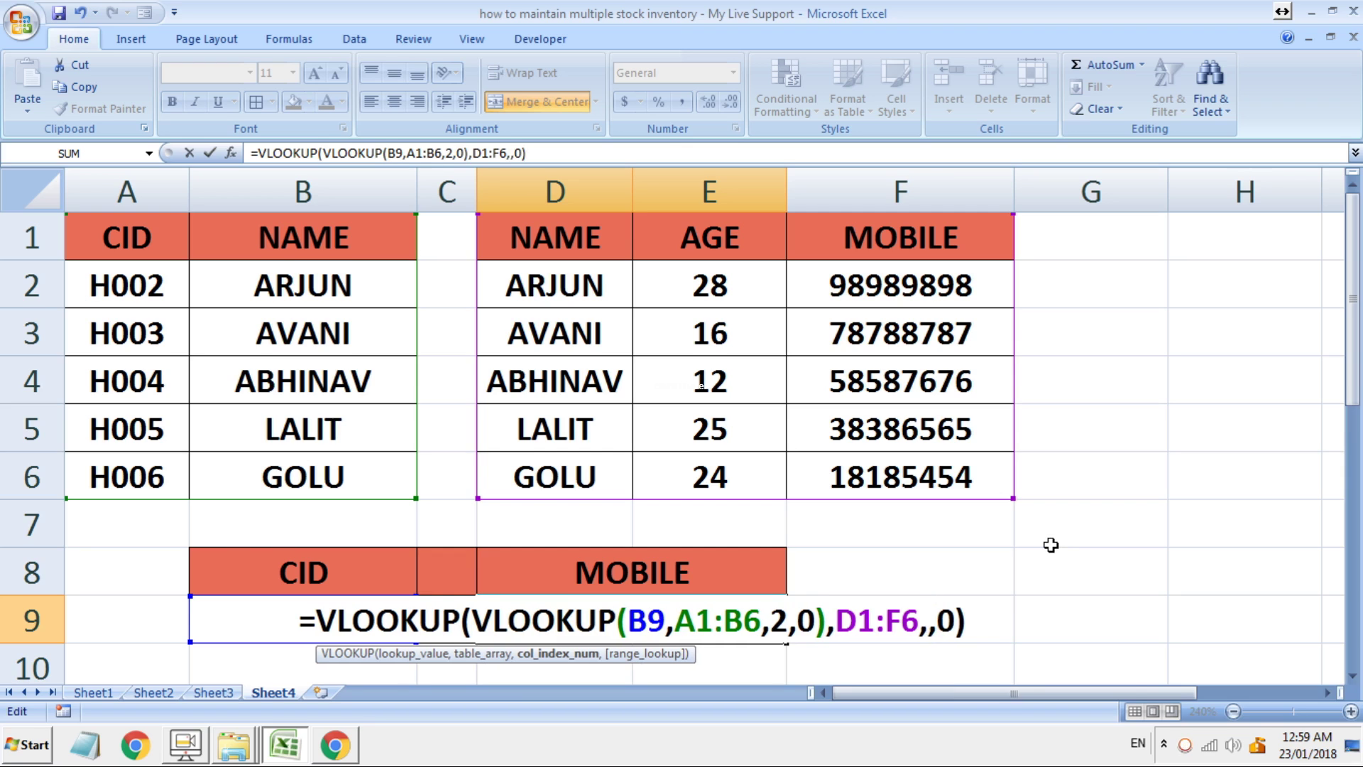
text(MATCH)
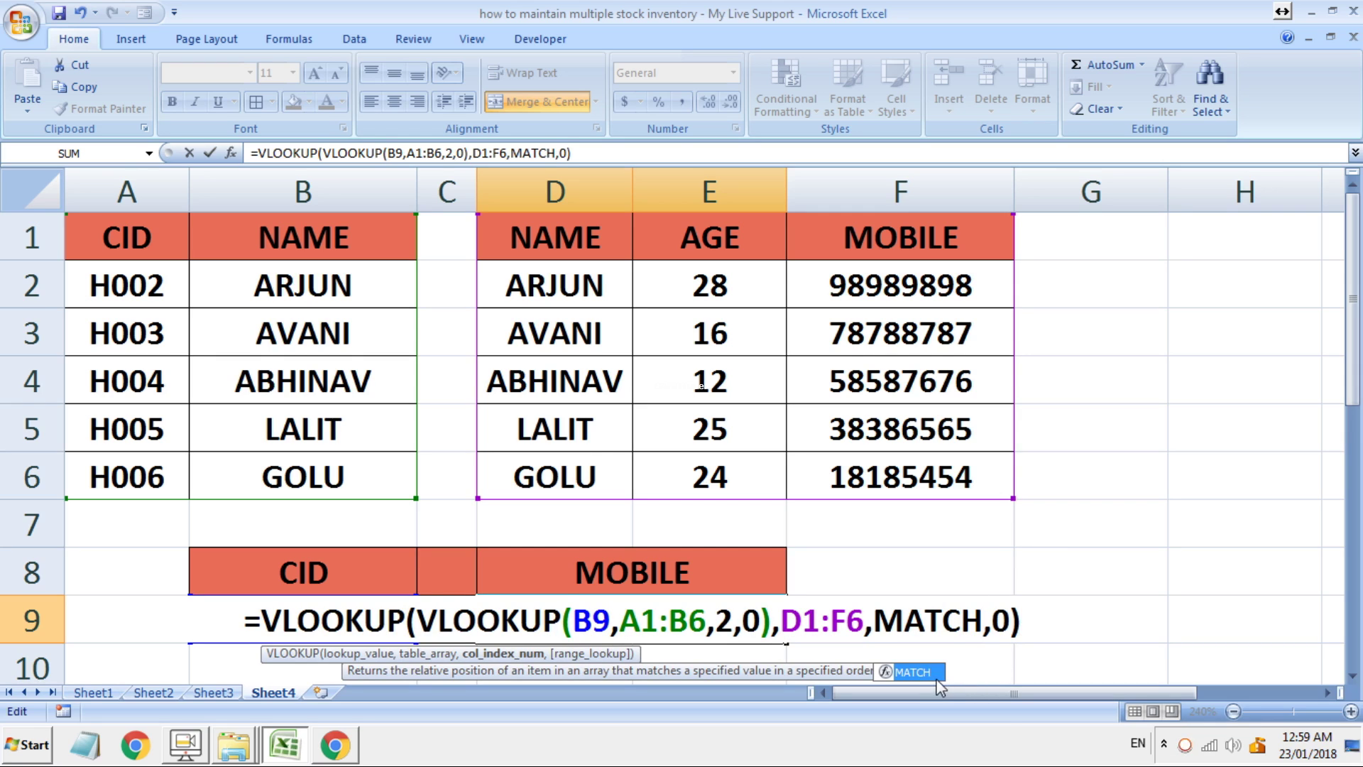
double_click(914, 671)
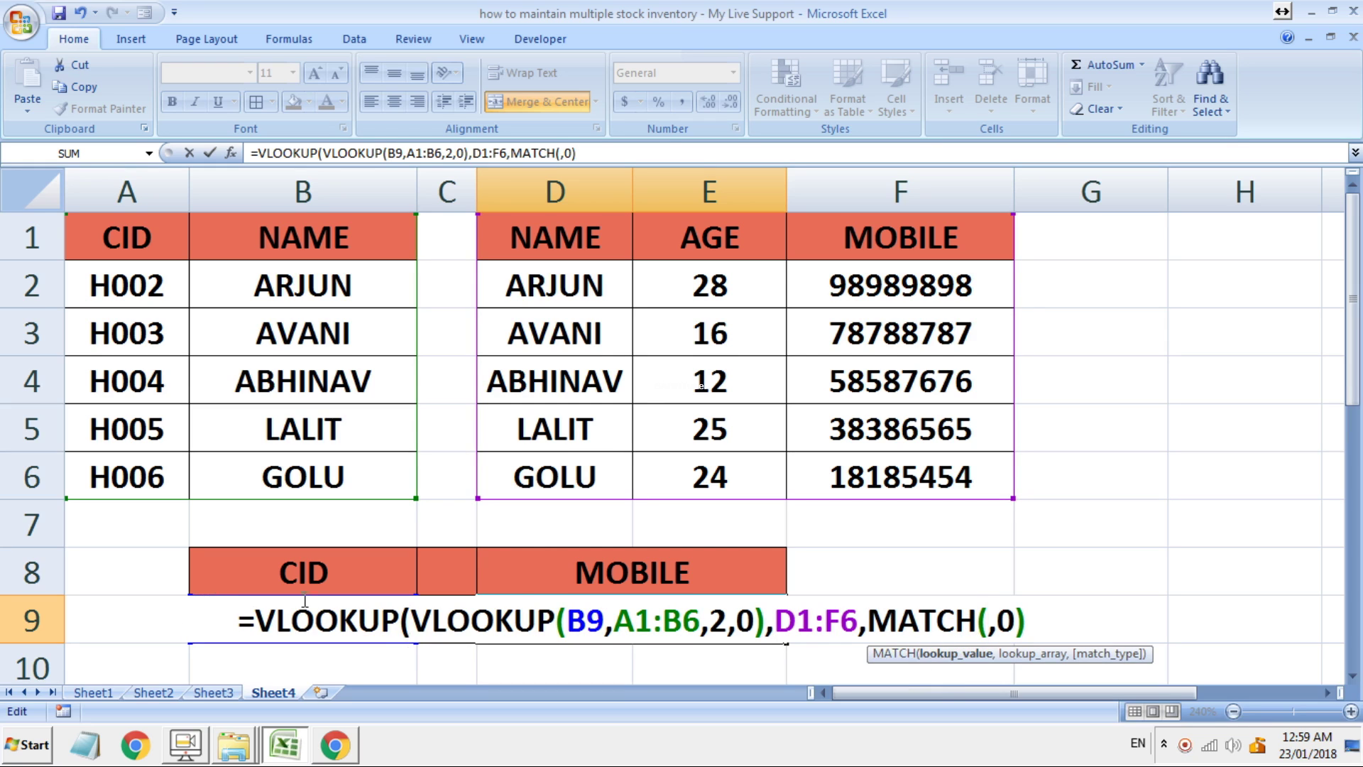
click(595, 576)
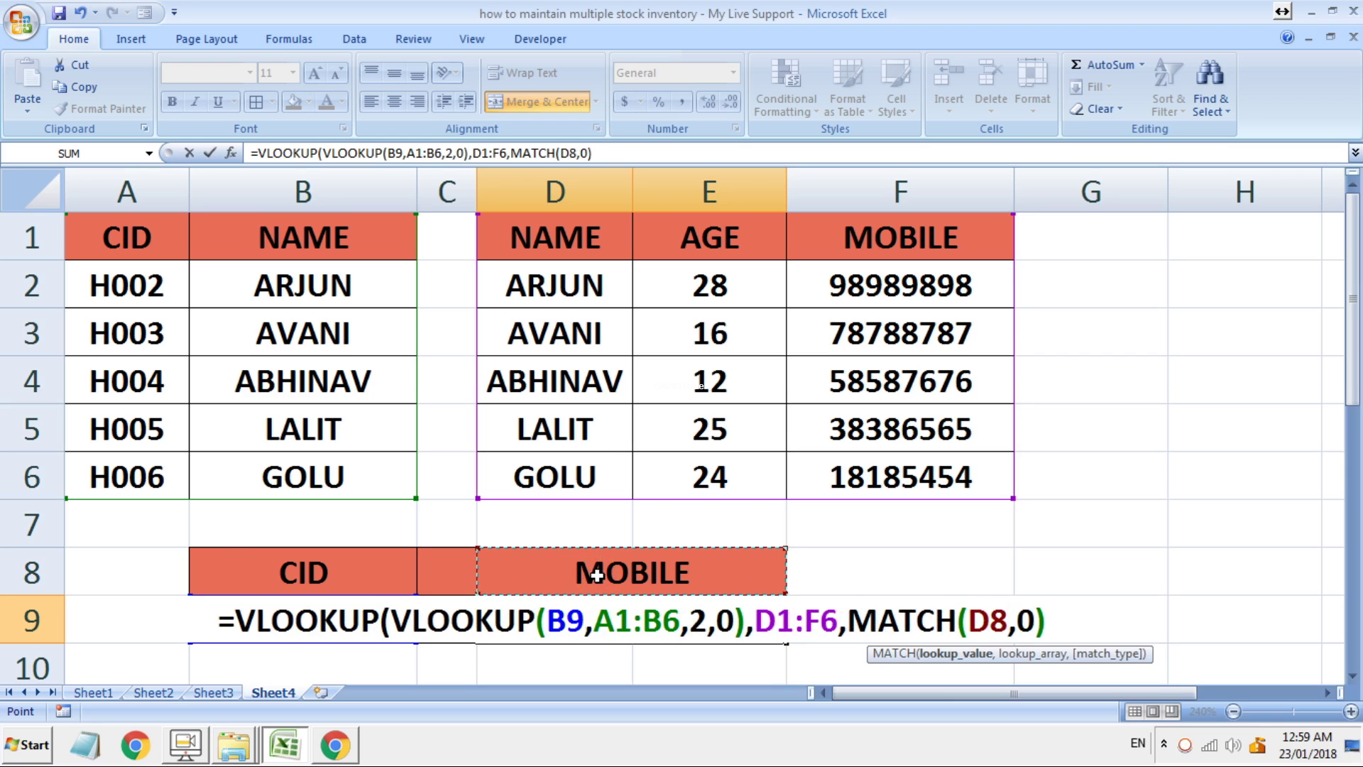
text(,)
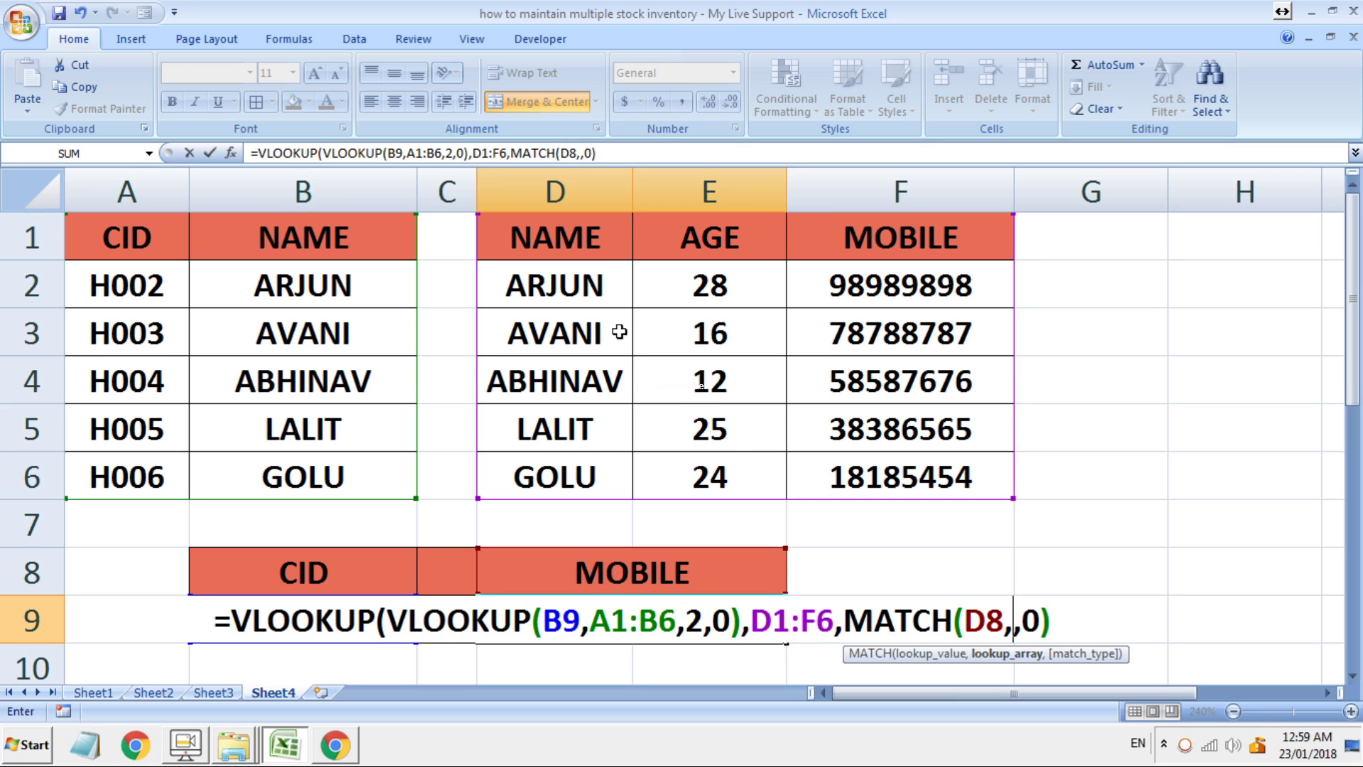
click(570, 238)
drag(569, 237, 860, 246)
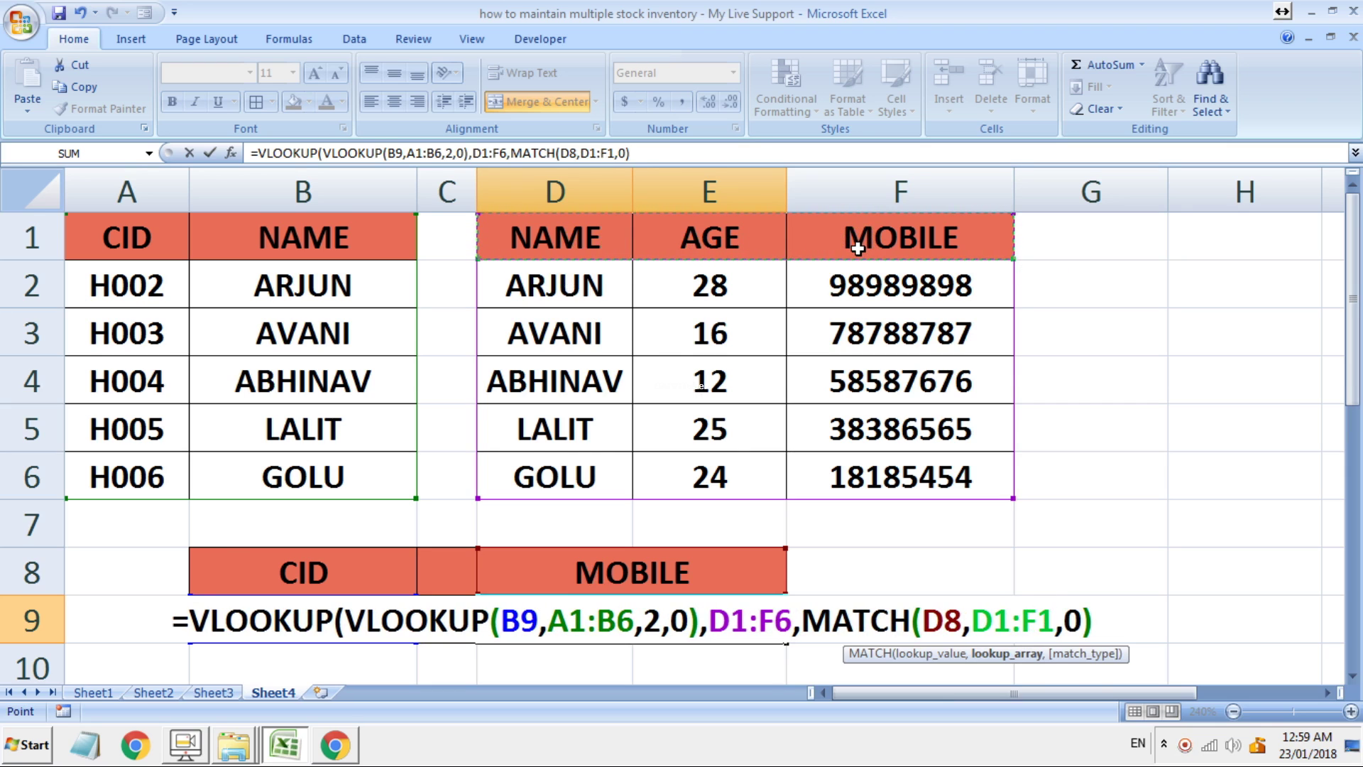
text(,)
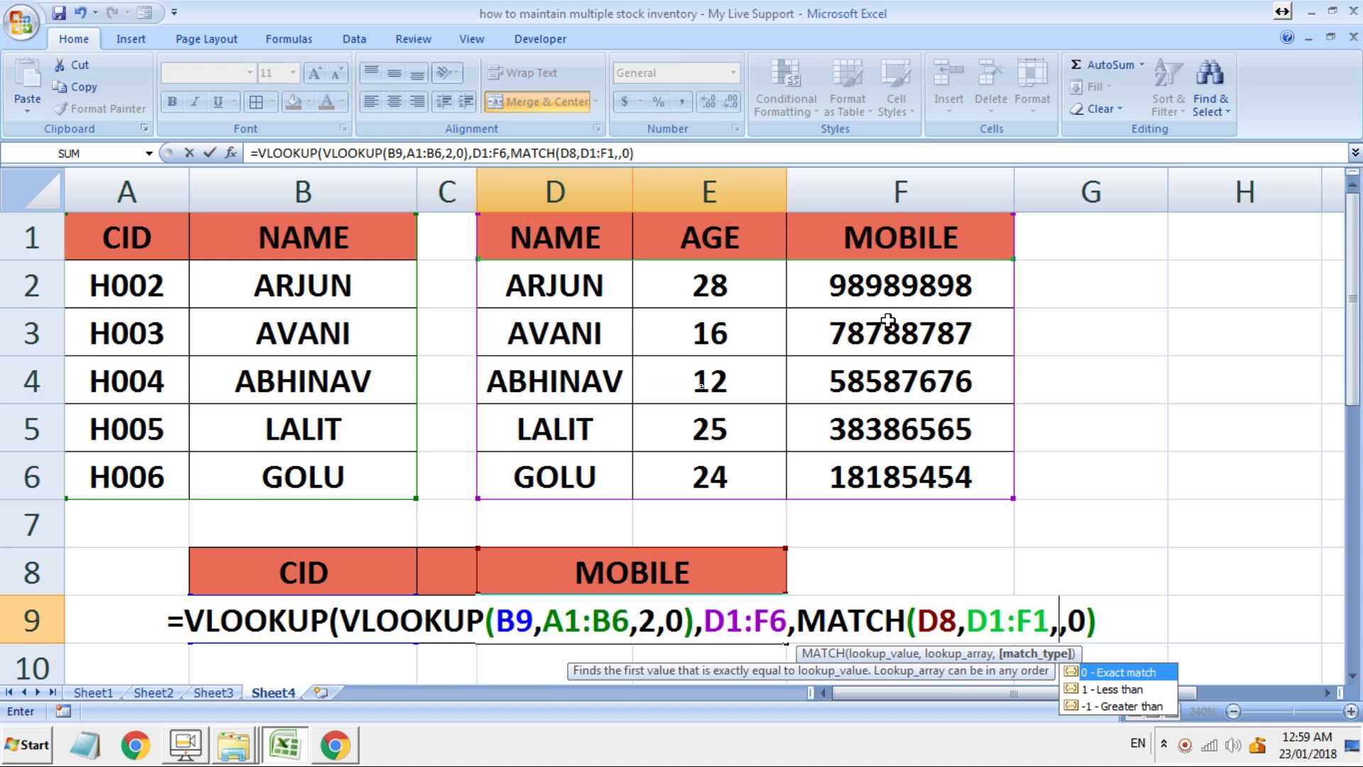
text(0)
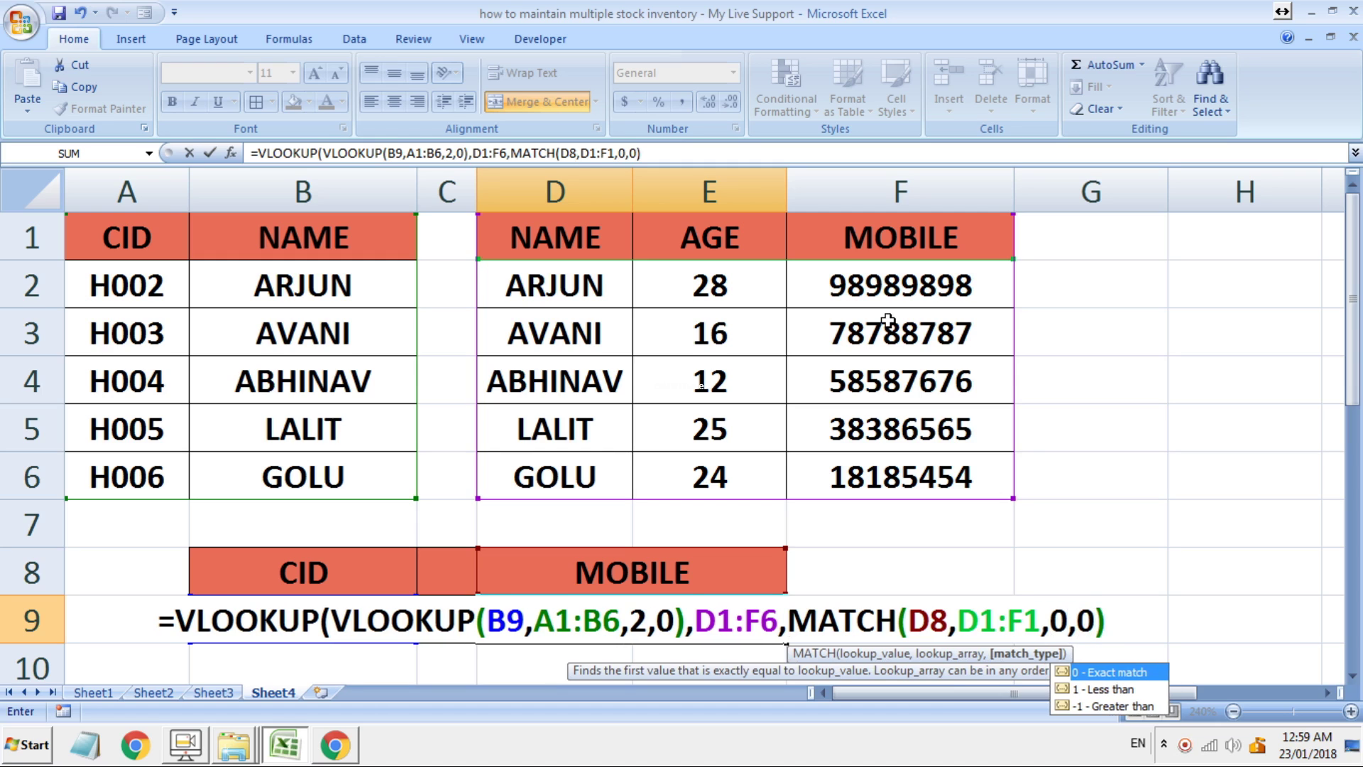
text())
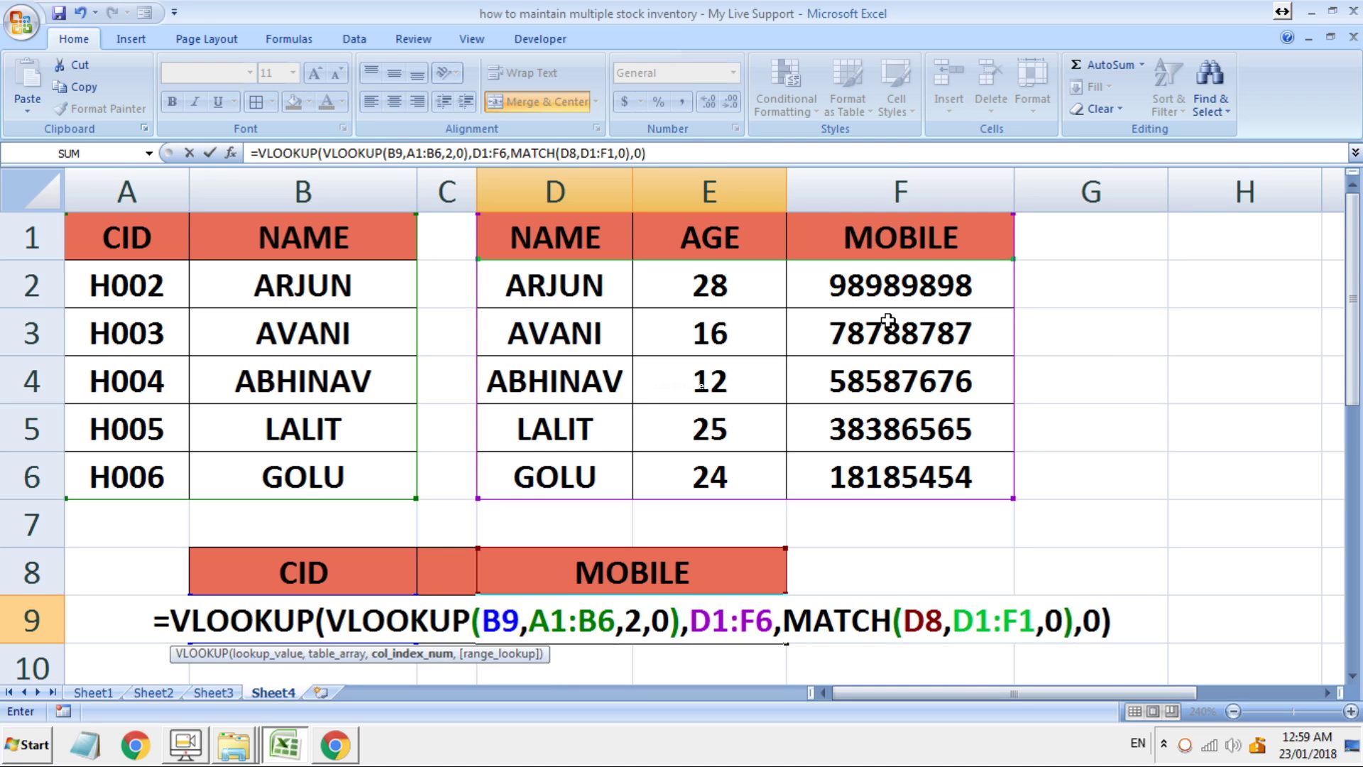
key(Return)
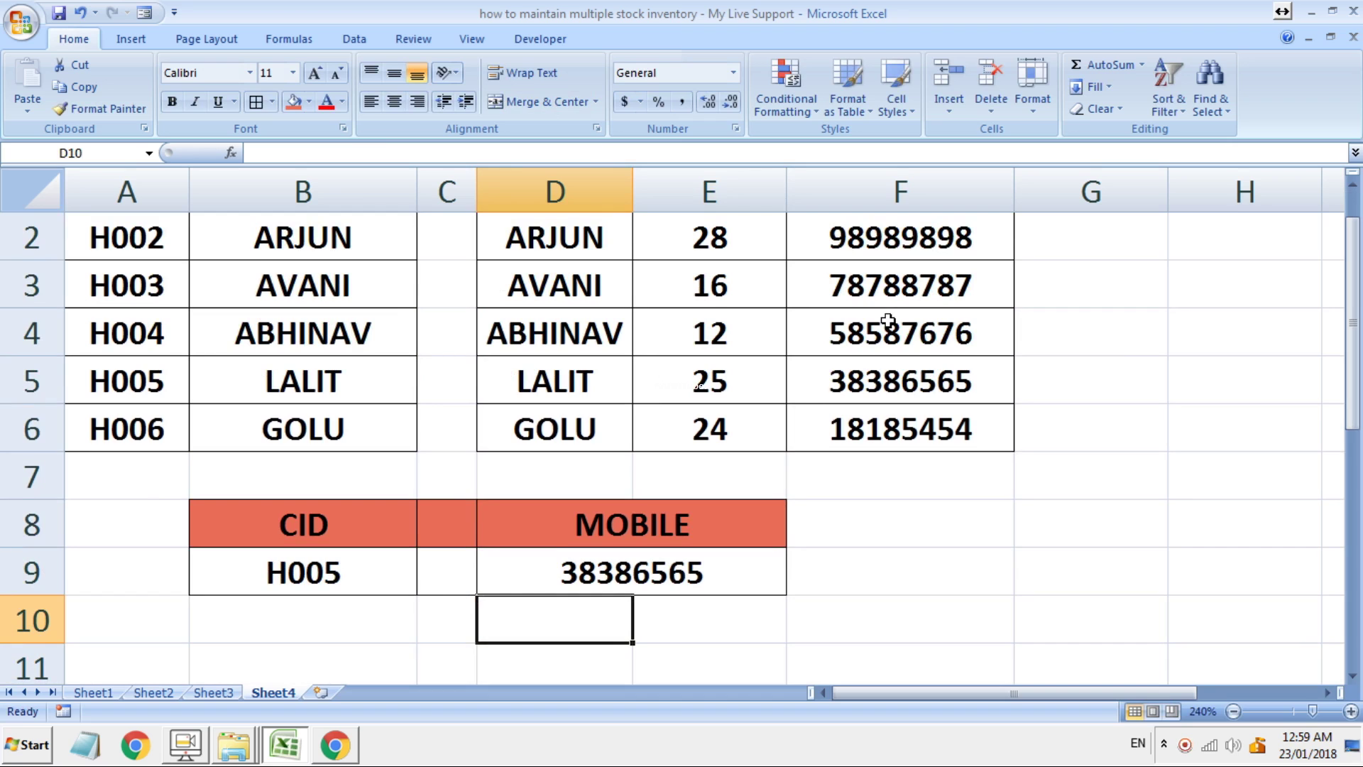
Step: Set header D8 to AGE and check that D9 now returns 25
scroll(706, 616, up, 1)
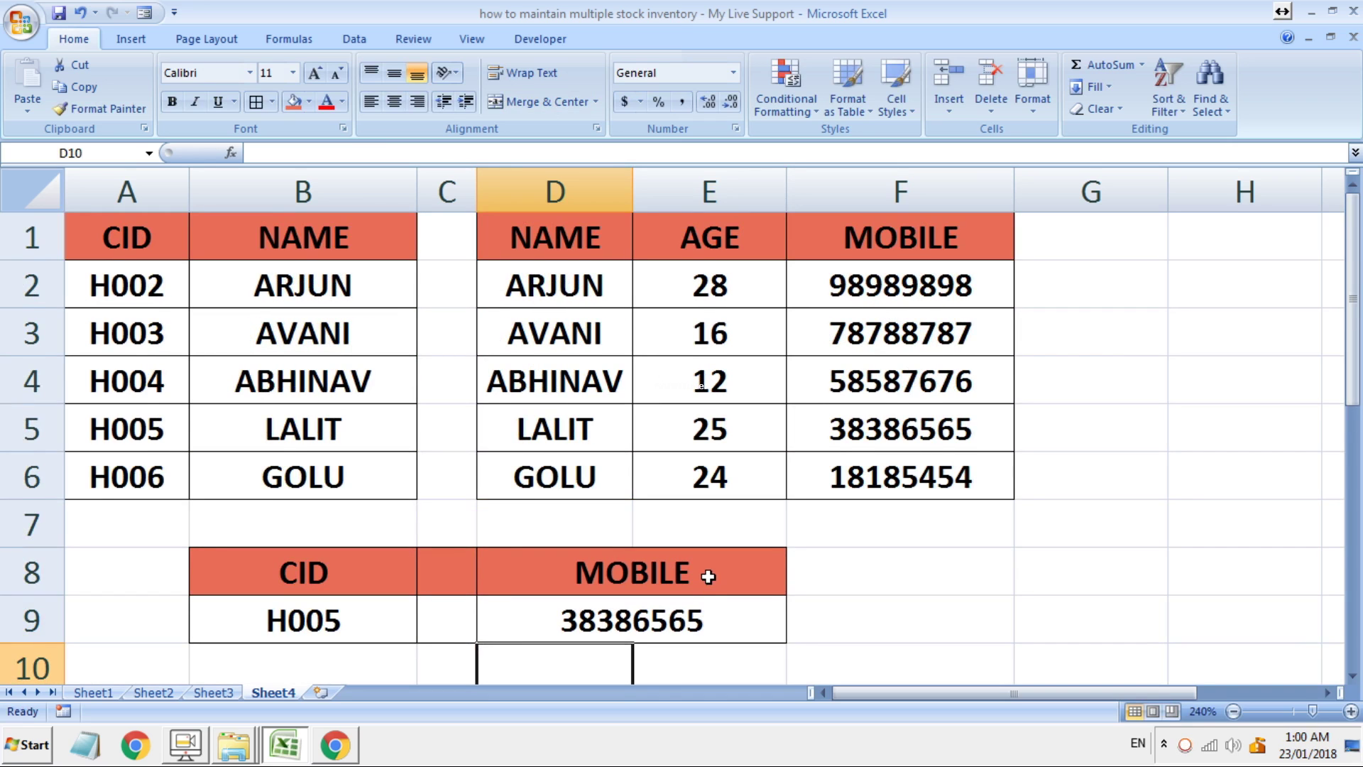
click(707, 576)
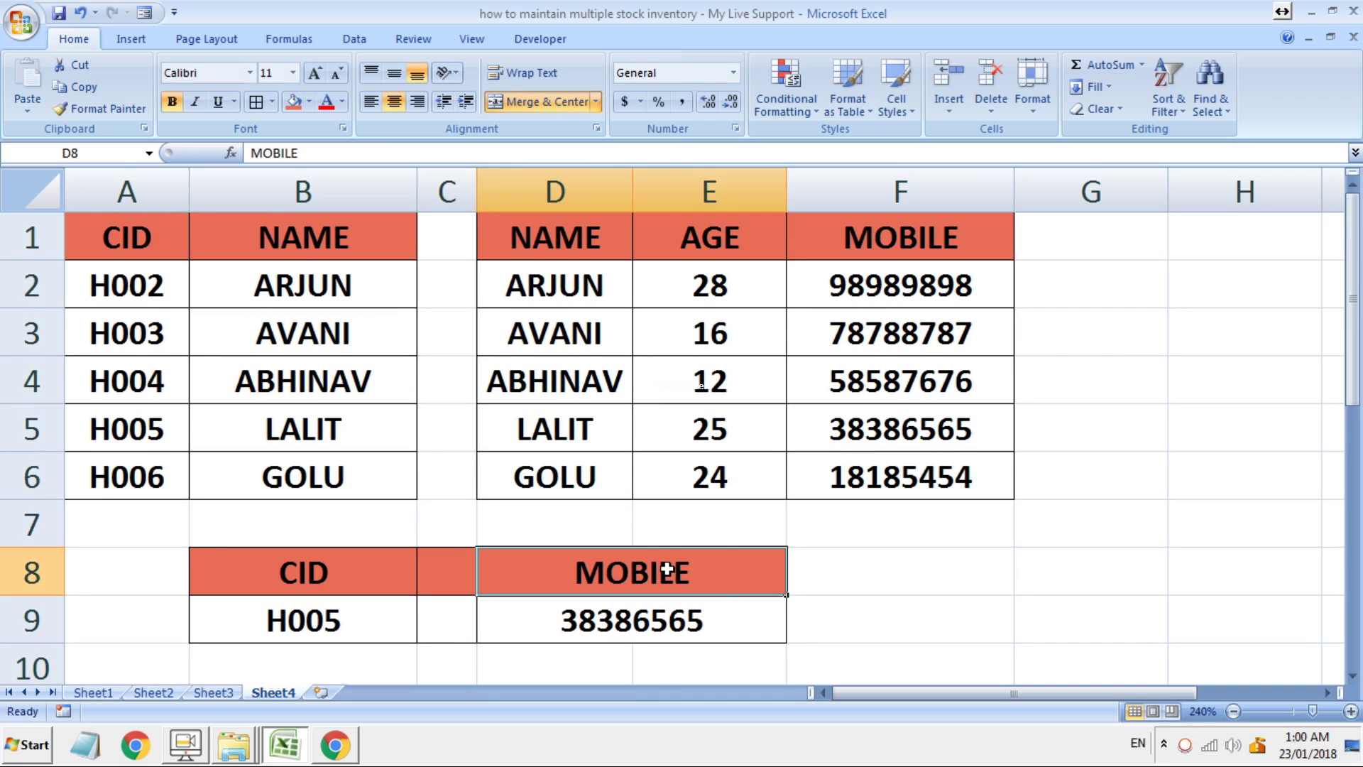
text(AGE)
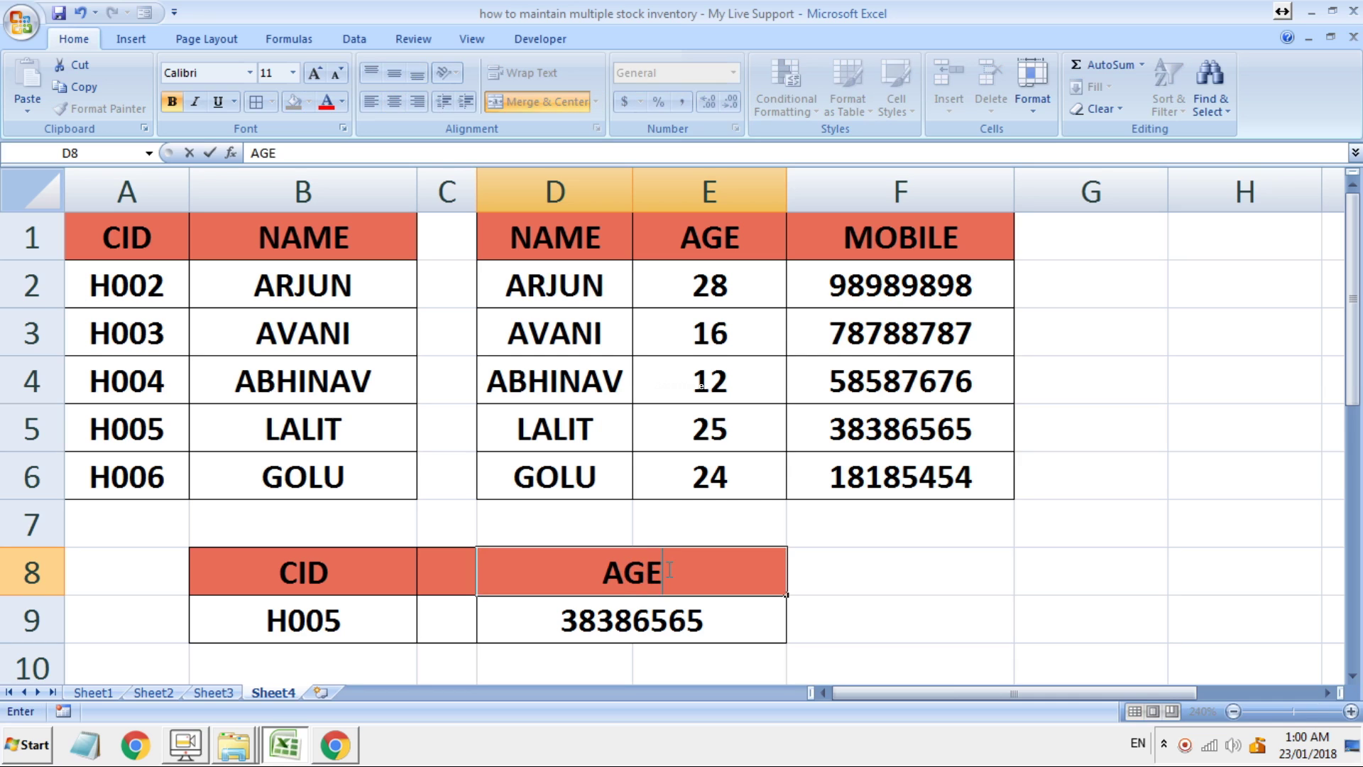
click(923, 568)
click(663, 620)
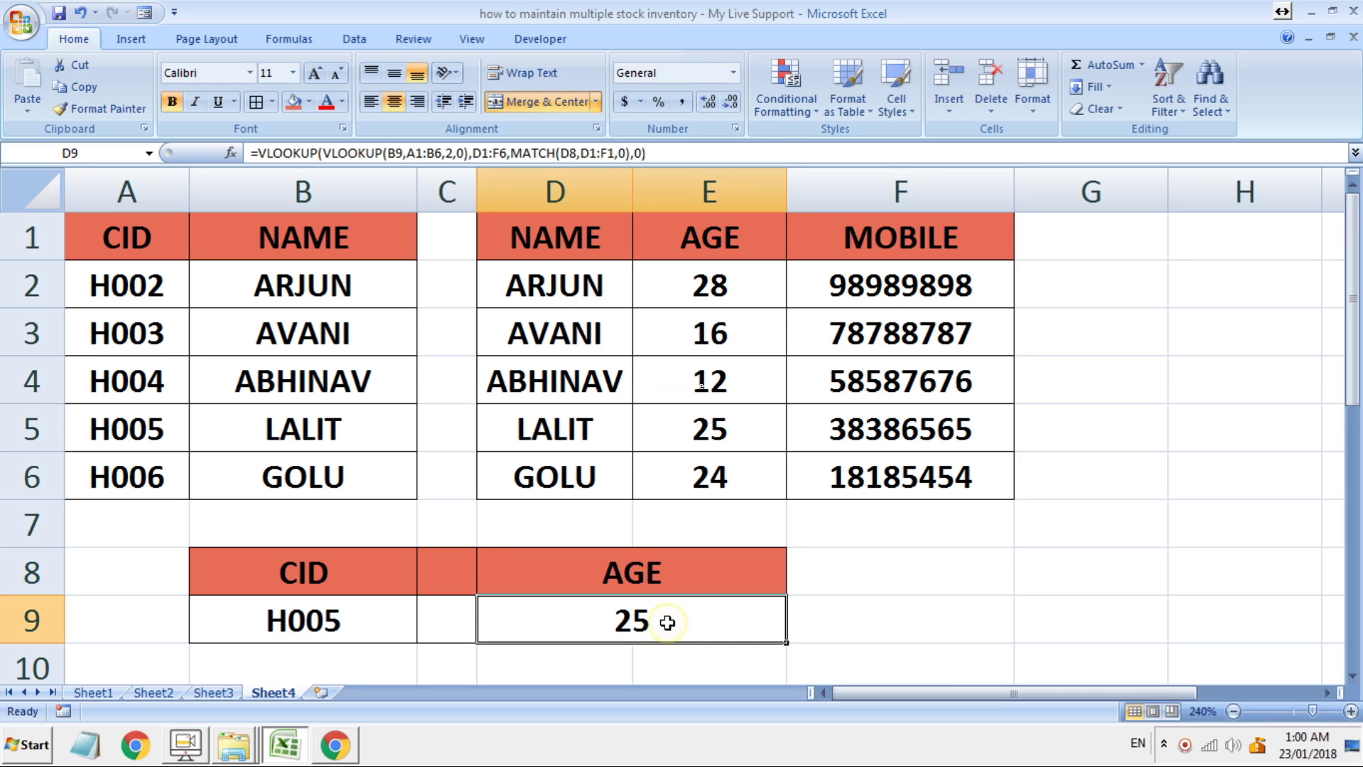
Step: Change header D8 to NAME and check that D9 returns LALIT
click(663, 573)
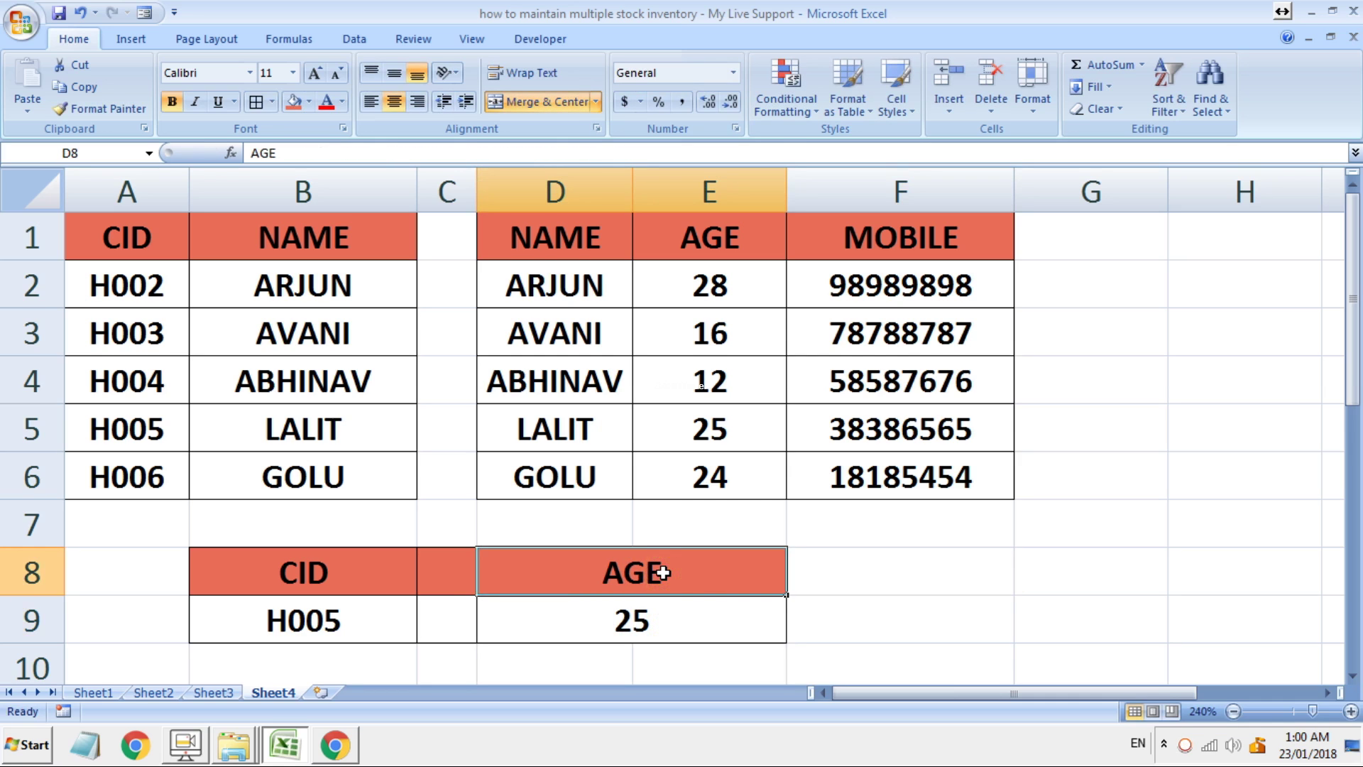
text(NAME)
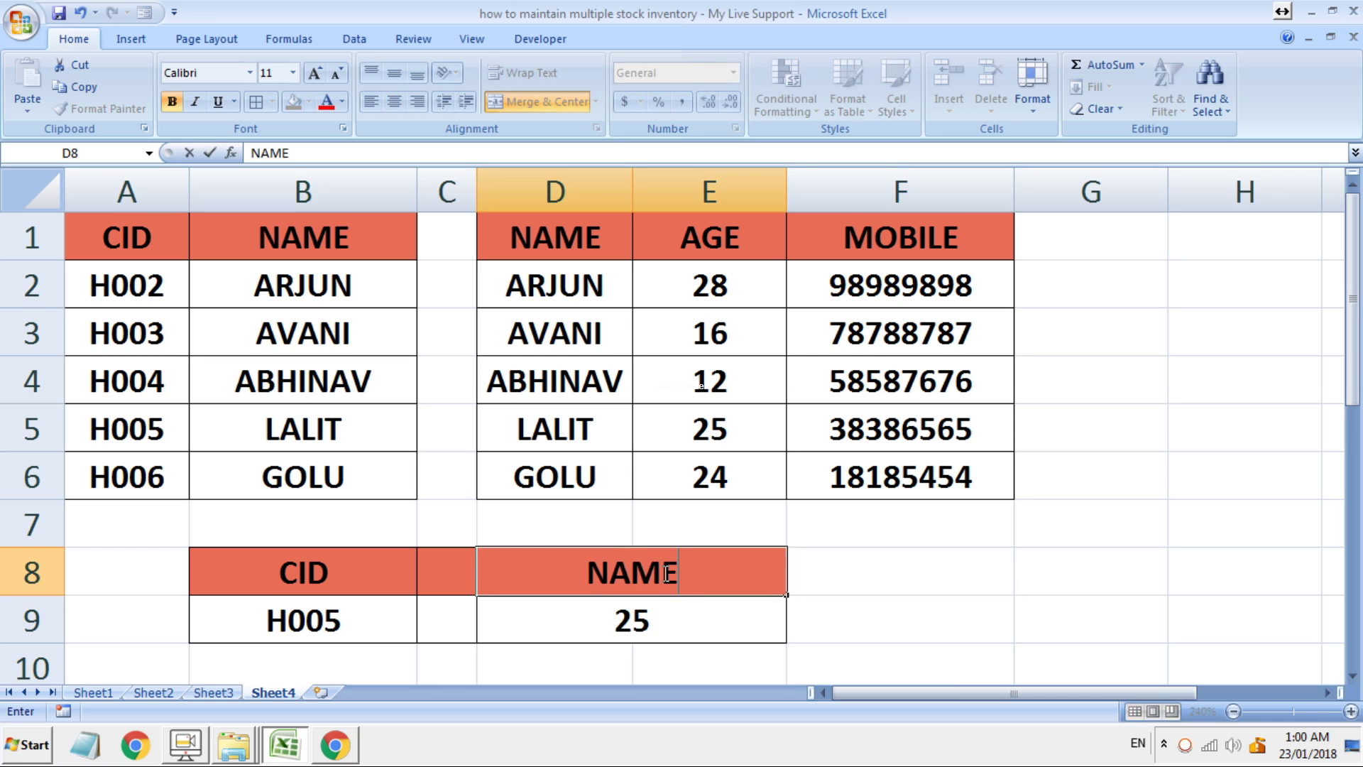
click(1109, 618)
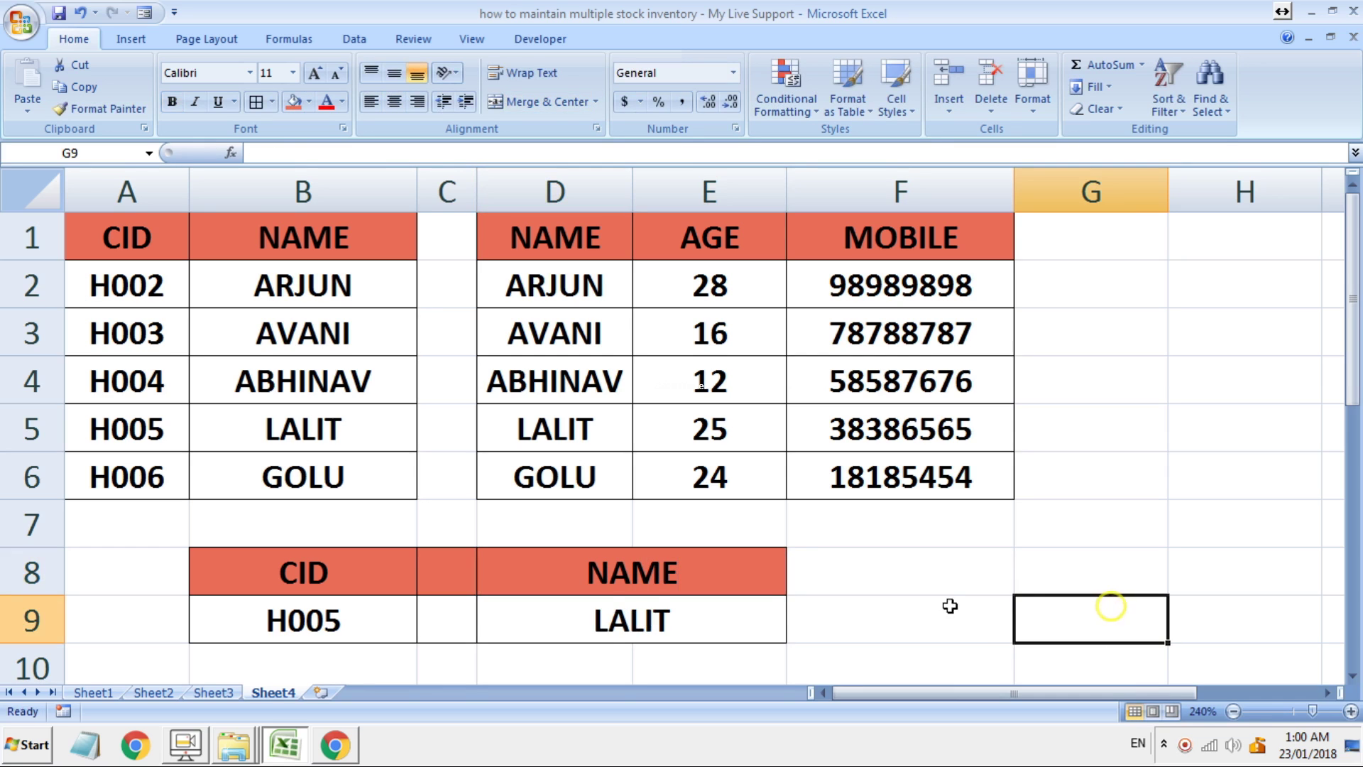
click(585, 617)
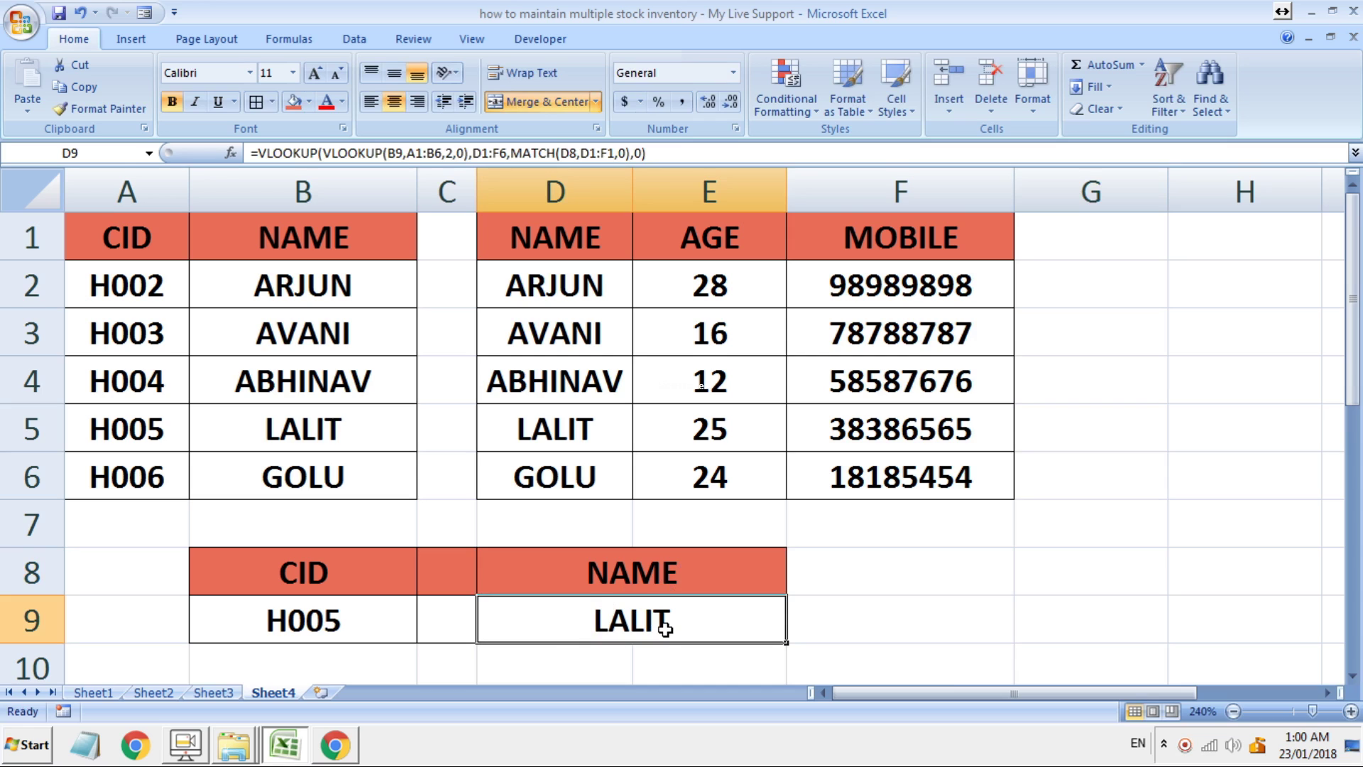